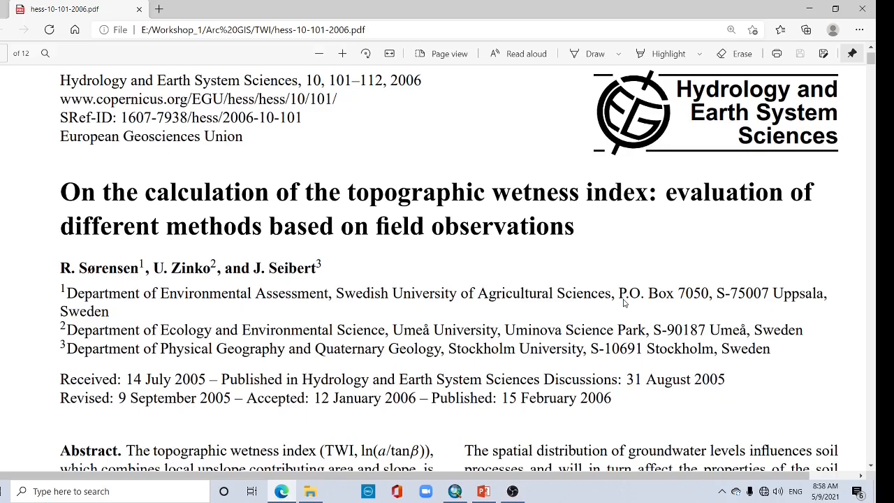
Step: Examine the ln(a/tanβ) definition of the topographic wetness index in the paper and the DEM entry of the workflow list in PowerPoint
scroll(624, 302, "down", 5)
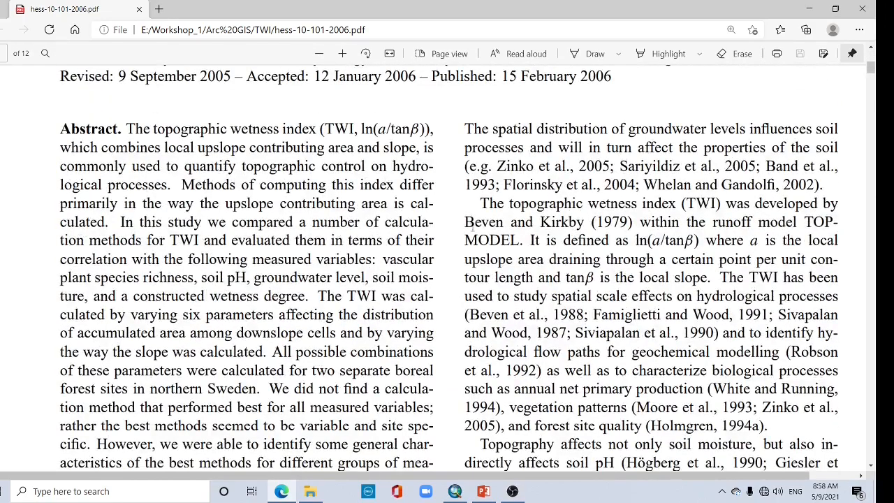
left_click_drag(465, 222, 635, 222)
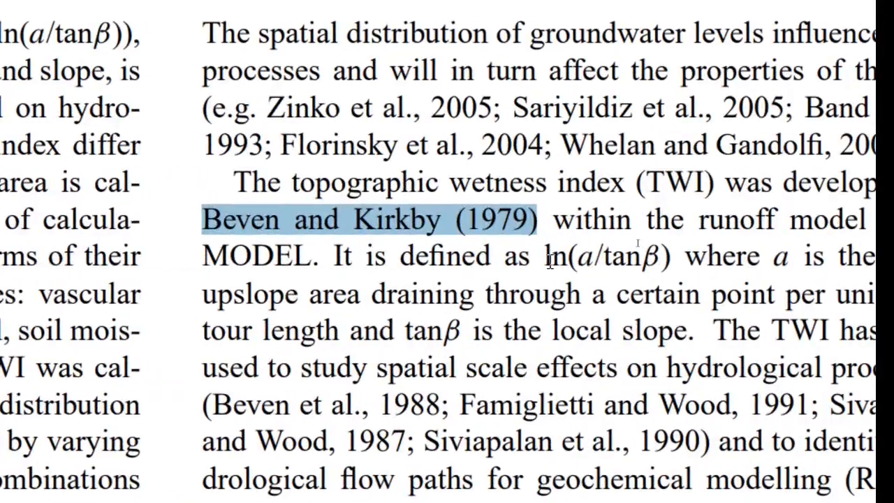
left_click_drag(546, 260, 671, 266)
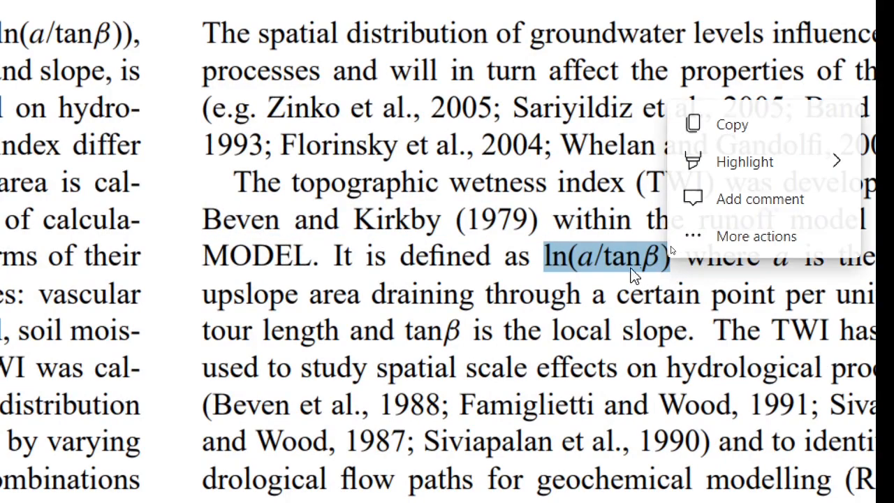
left_click(587, 251)
left_click_drag(579, 254, 606, 259)
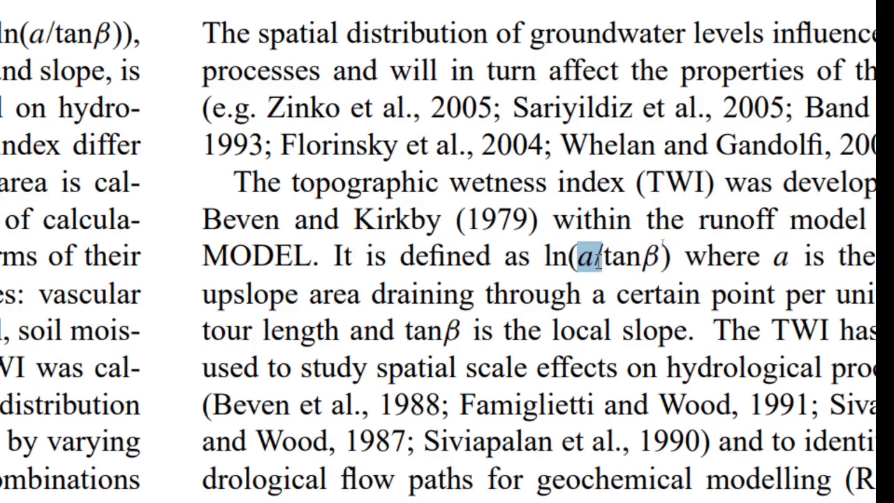
left_click_drag(599, 260, 665, 264)
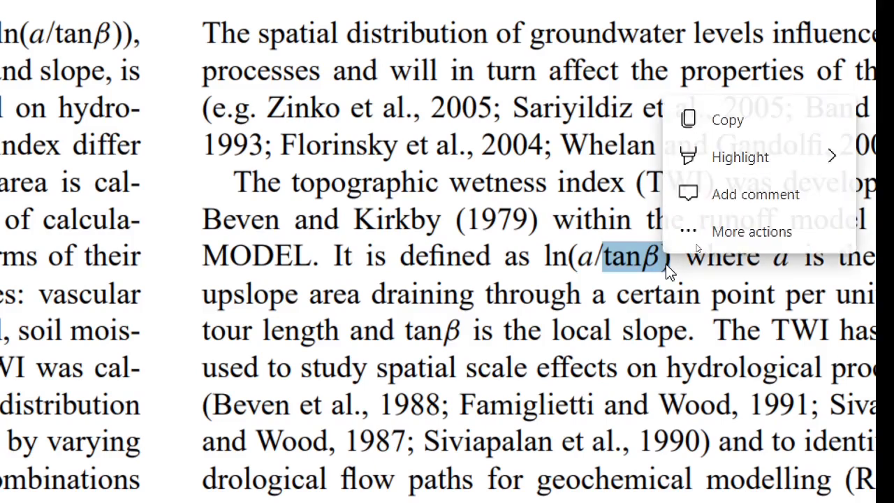
key("alt+Tab")
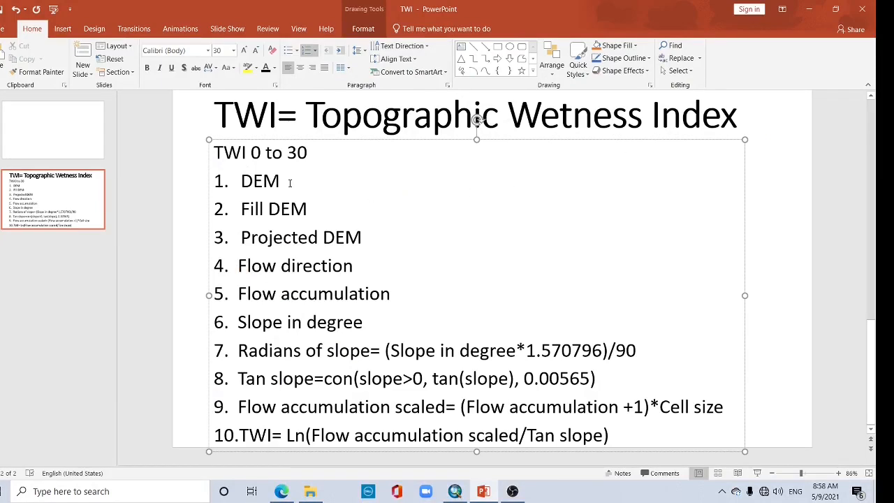
left_click_drag(281, 182, 242, 181)
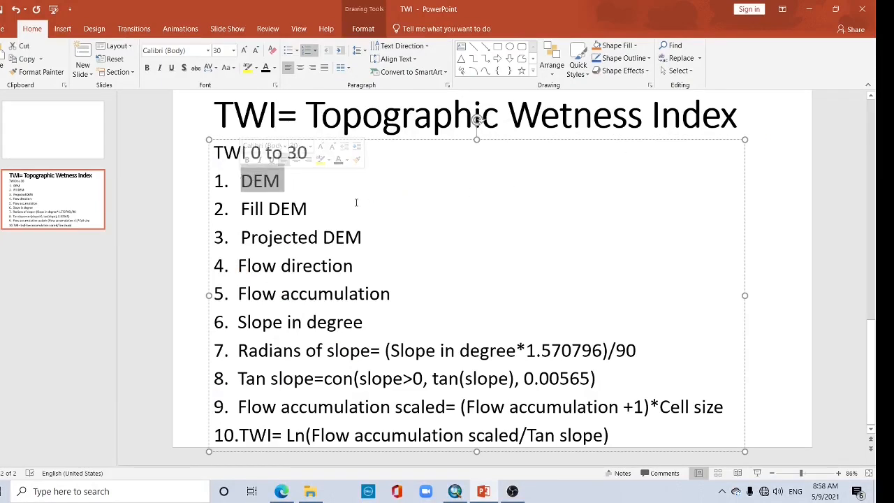
Step: Switch to ArcMap and add the raster ASTGTM2_N24E087_dem.tif to the map
left_click(455, 491)
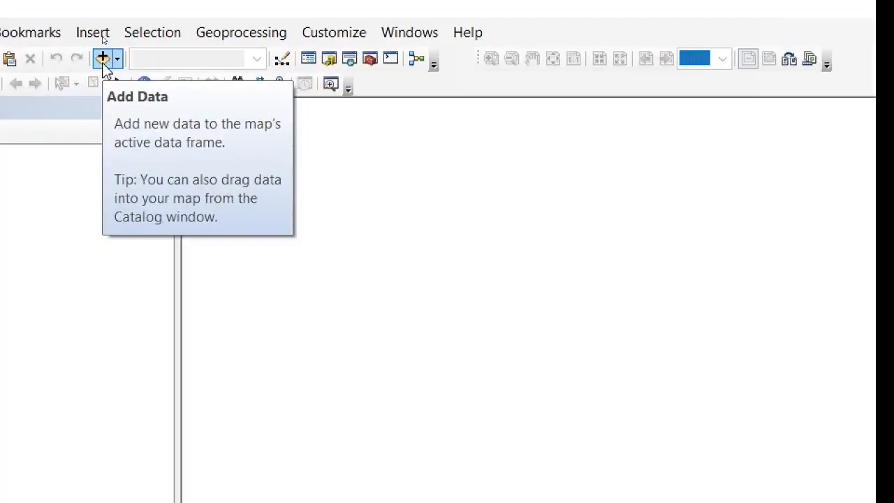
left_click(102, 59)
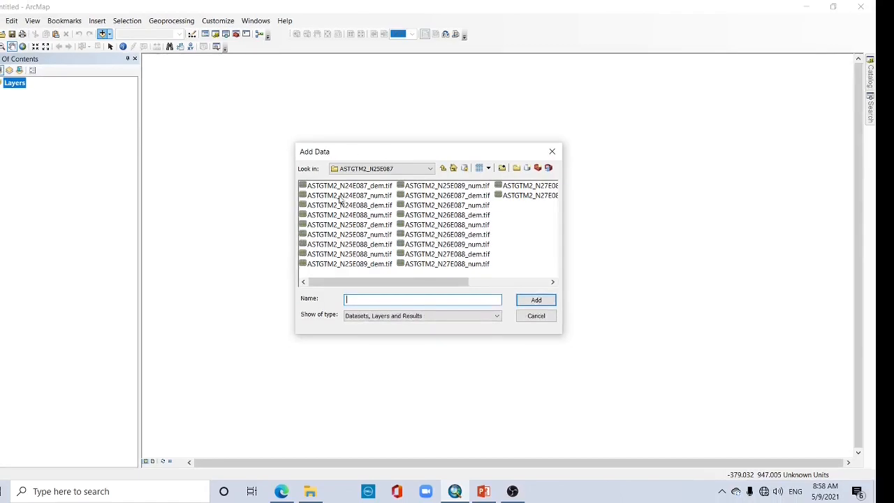
left_click(367, 188)
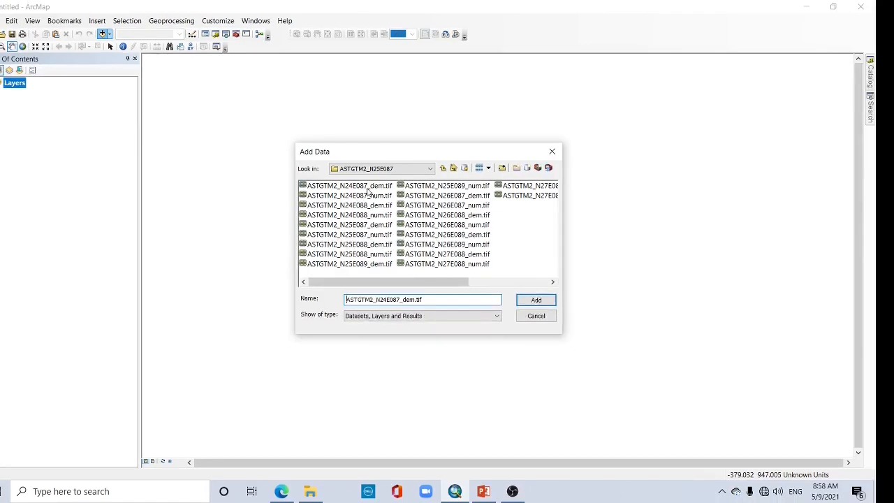
left_click(538, 299)
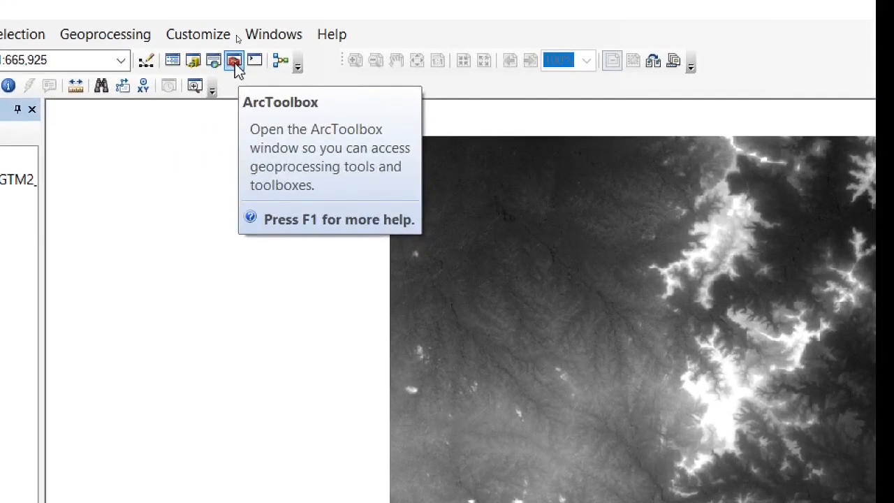
Step: Open the Fill tool from the Spatial Analyst Hydrology toolset with ASTGTM2_N24E087_dem.tif as the input surface raster
left_click(235, 63)
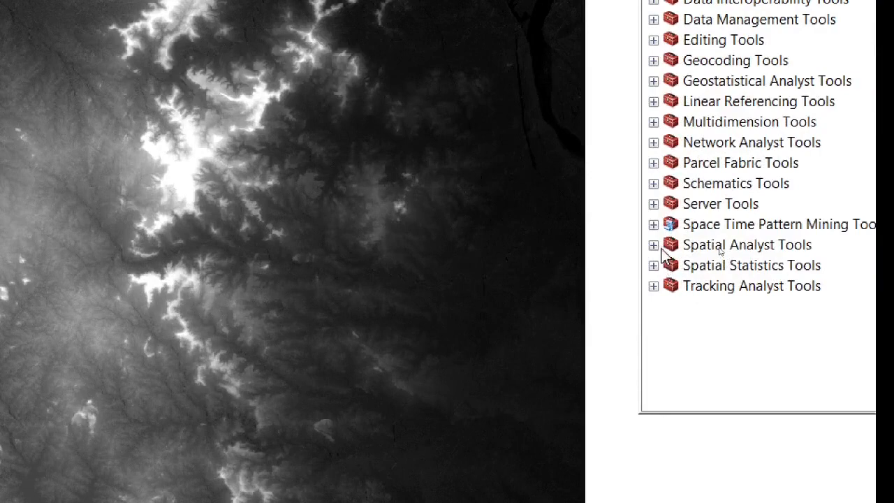
left_click(654, 245)
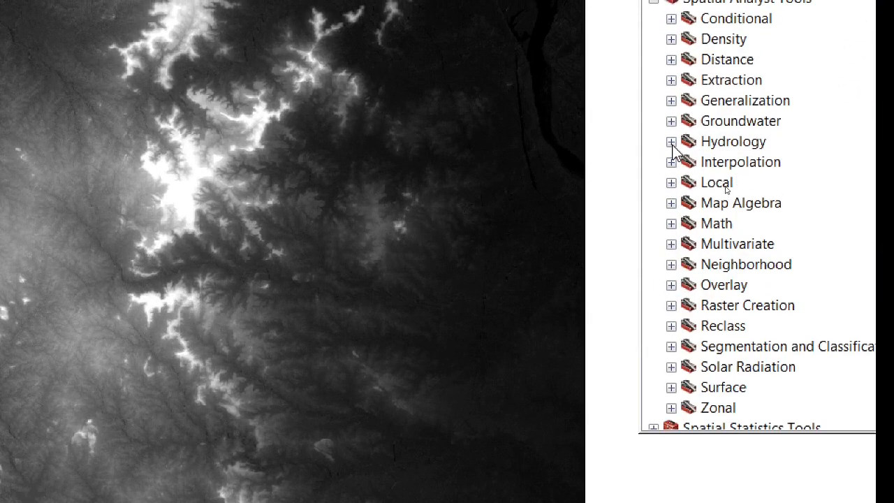
left_click(671, 123)
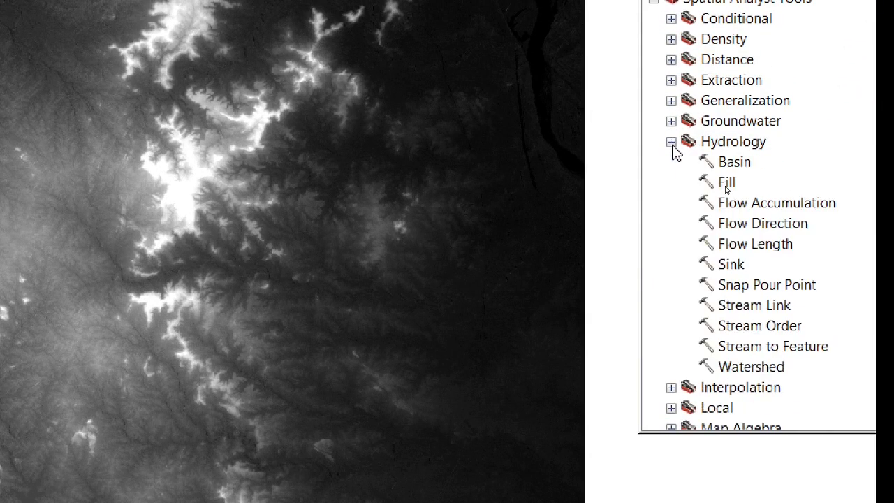
double_click(727, 182)
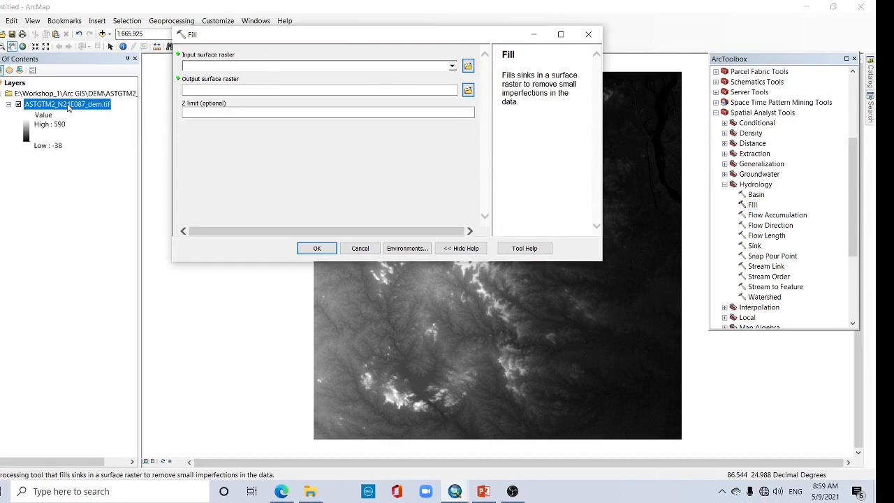
left_click_drag(68, 107, 231, 67)
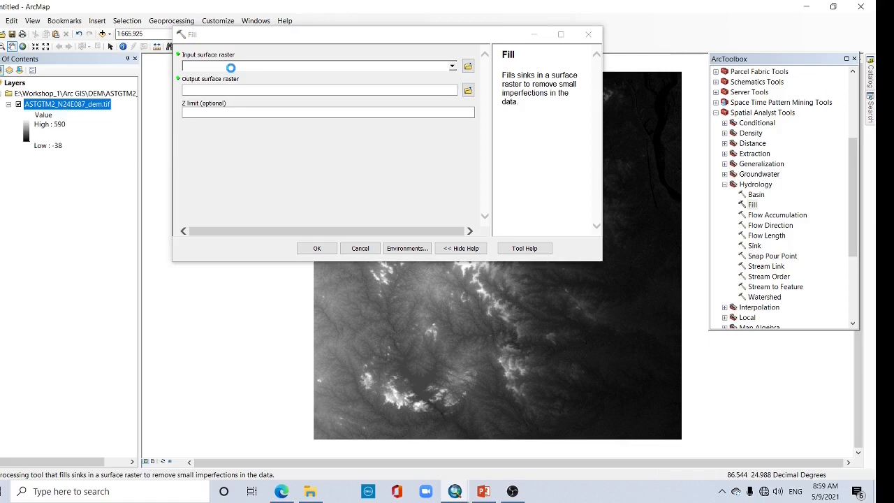
Step: Create a folder named TWI_youtube inside the Arc GIS folder while choosing the output surface raster's location
left_click(468, 92)
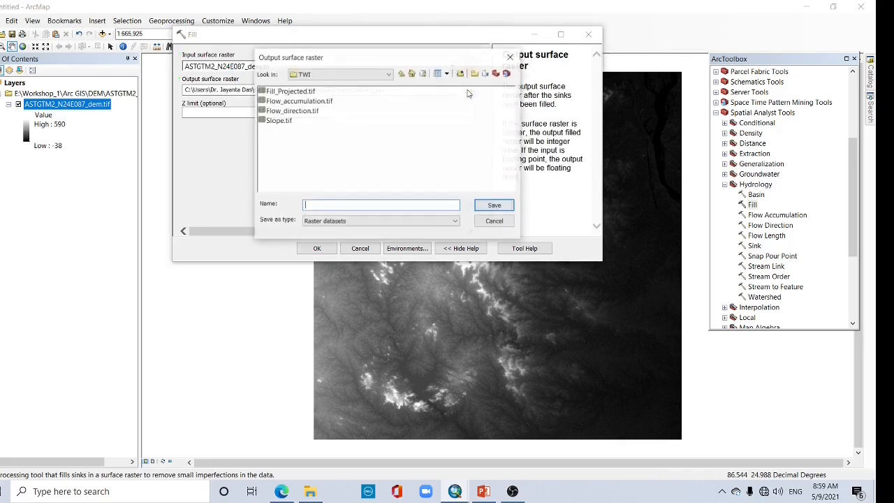
left_click(401, 75)
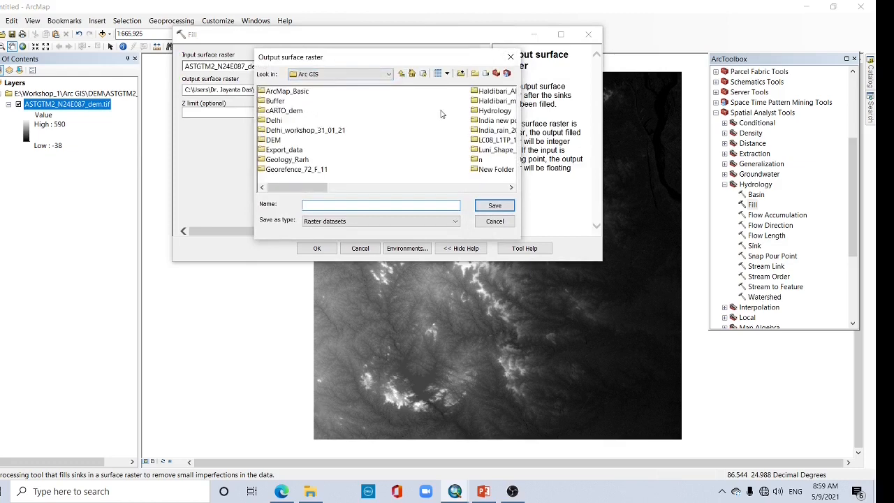
left_click(475, 73)
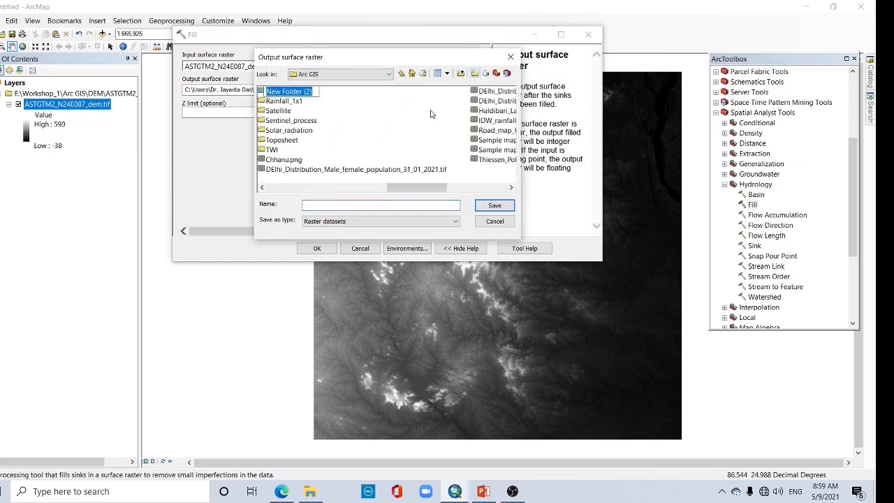
type("T")
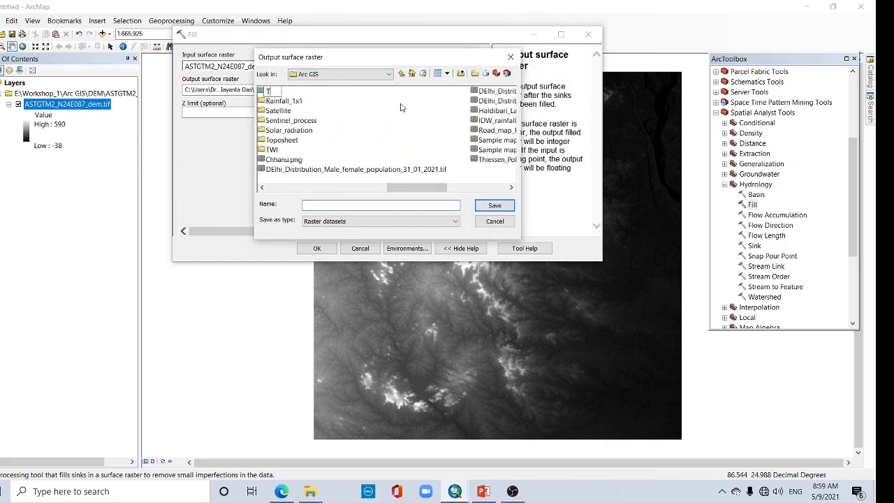
type("WI_youtube")
key("Return")
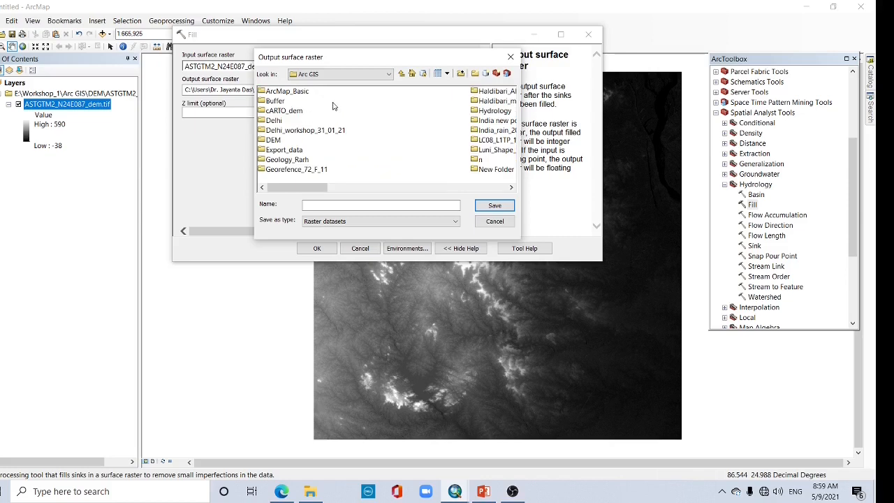
Step: Set the output surface raster to Fill.tif in the TWI_youtube folder
left_click_drag(323, 187, 388, 194)
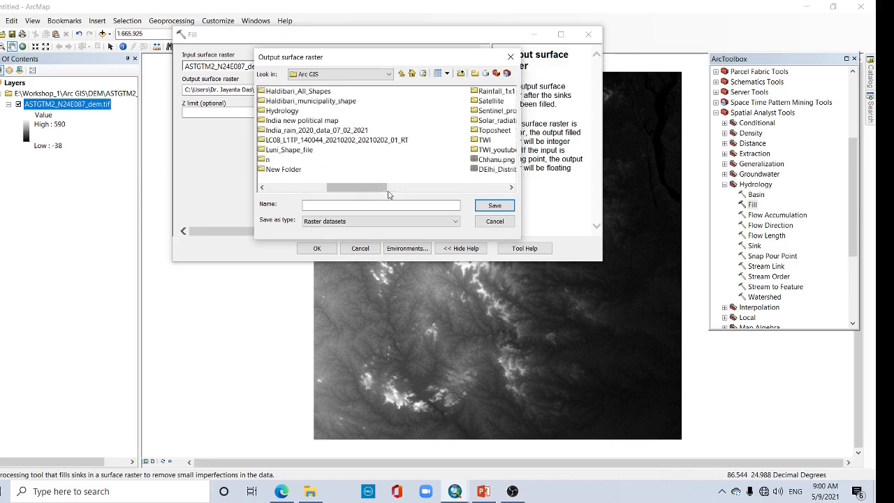
double_click(501, 152)
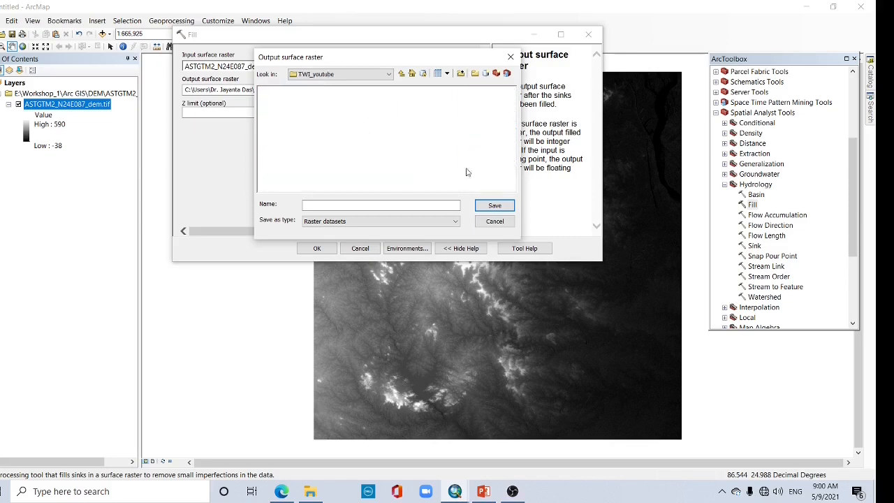
left_click(372, 206)
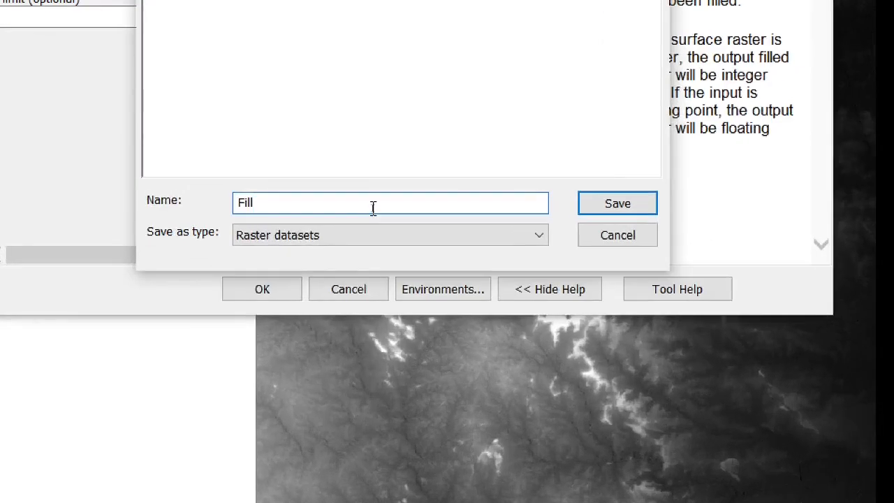
type("Fill.tif")
left_click(615, 205)
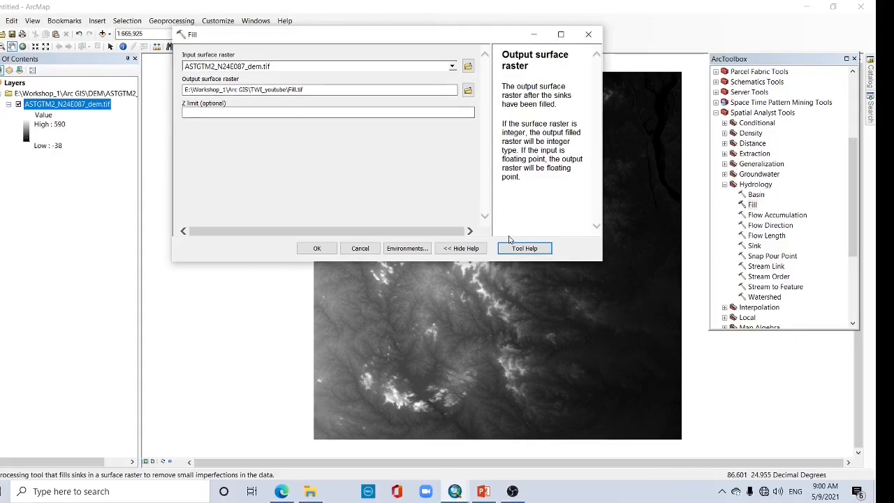
Step: Read the help topic on how Fill works, including the sink and peak profile diagrams, and close the help
left_click(523, 249)
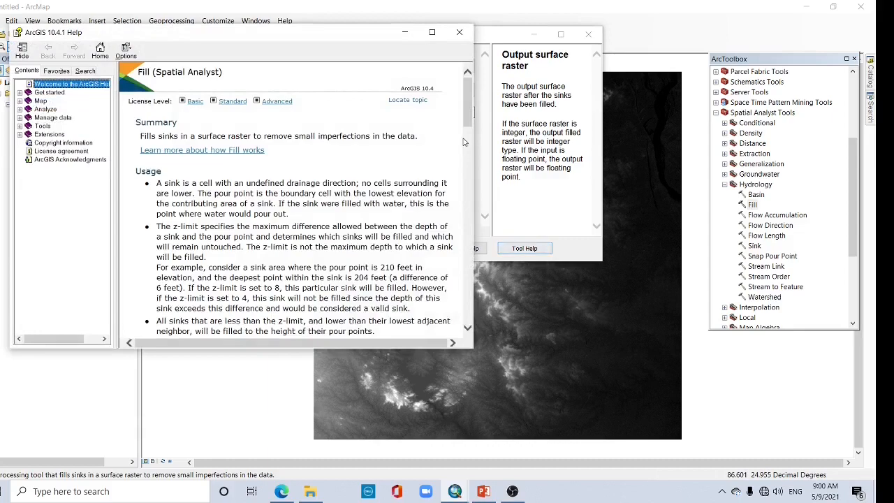
left_click(207, 150)
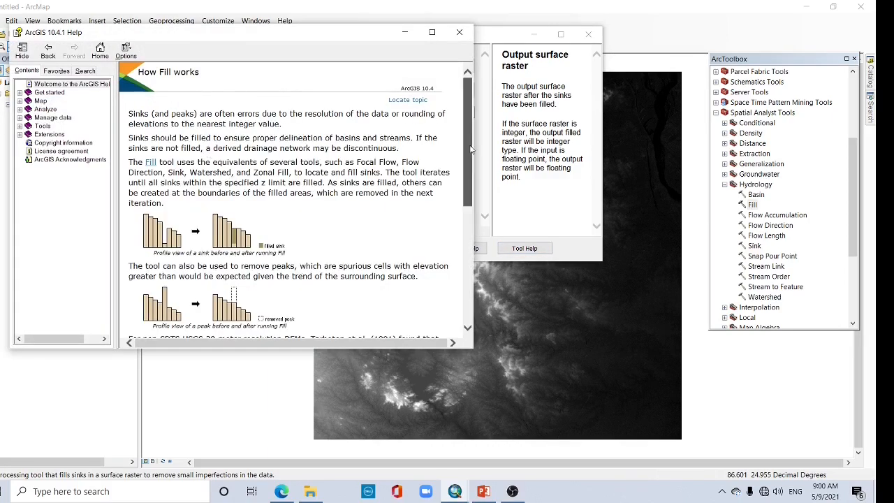
scroll(220, 246, "down", 2)
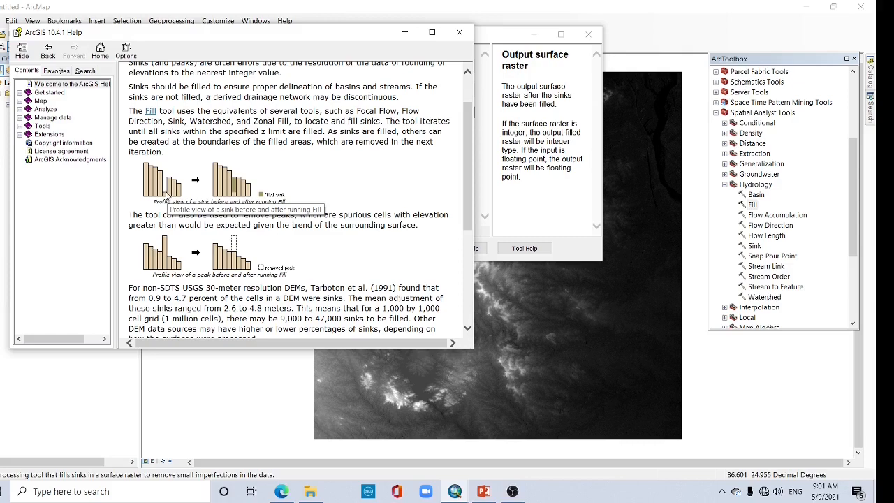
left_click(460, 33)
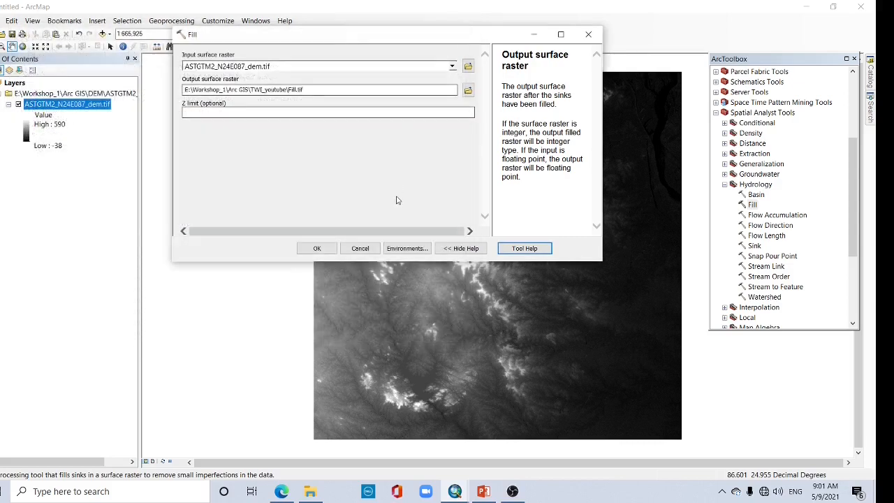
Step: Run the Fill tool and remove the original DEM's source folder with its layer from the map
left_click(316, 249)
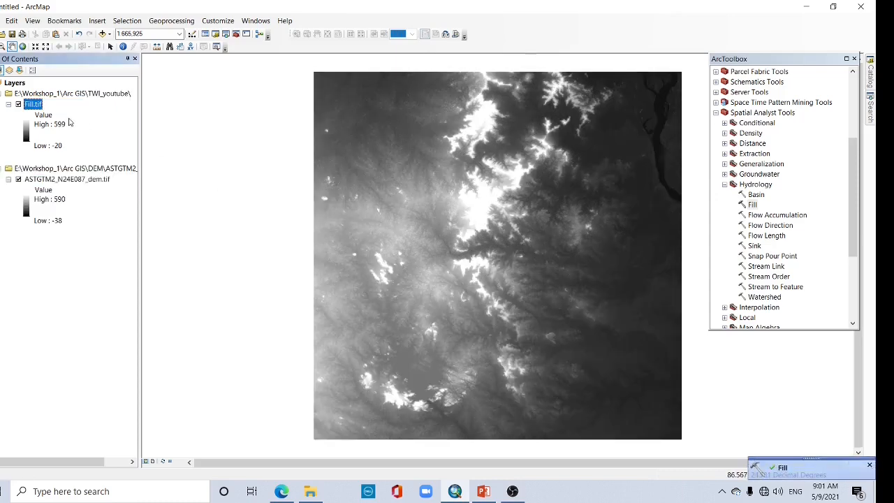
right_click(80, 171)
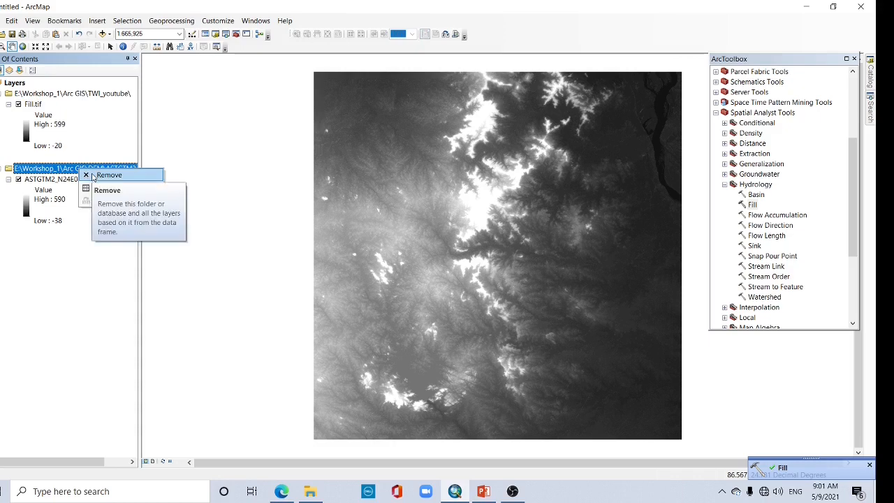
left_click(94, 176)
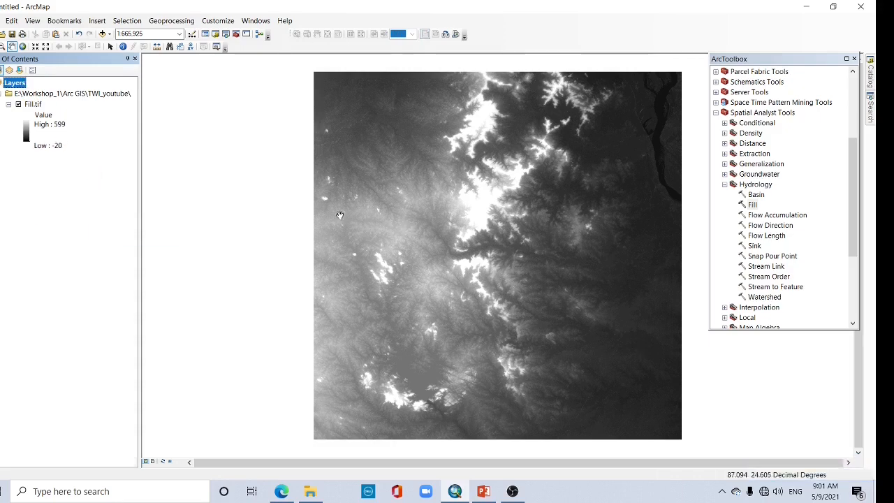
right_click(271, 182)
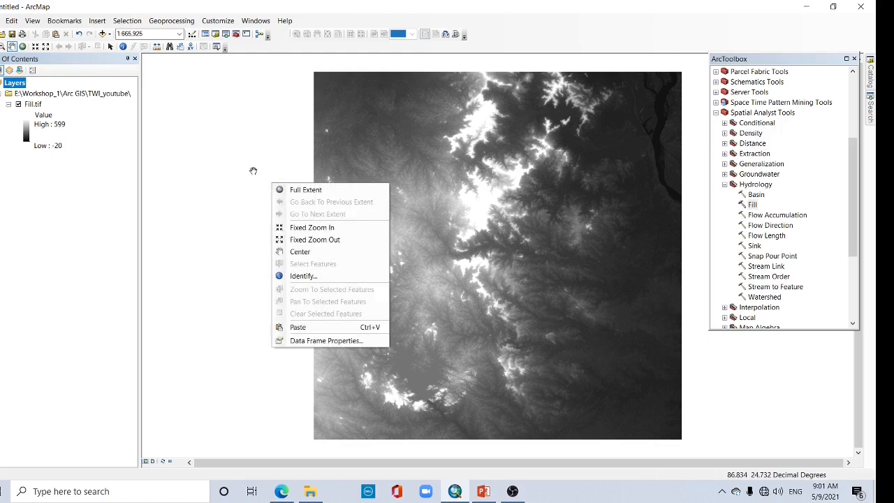
left_click(227, 154)
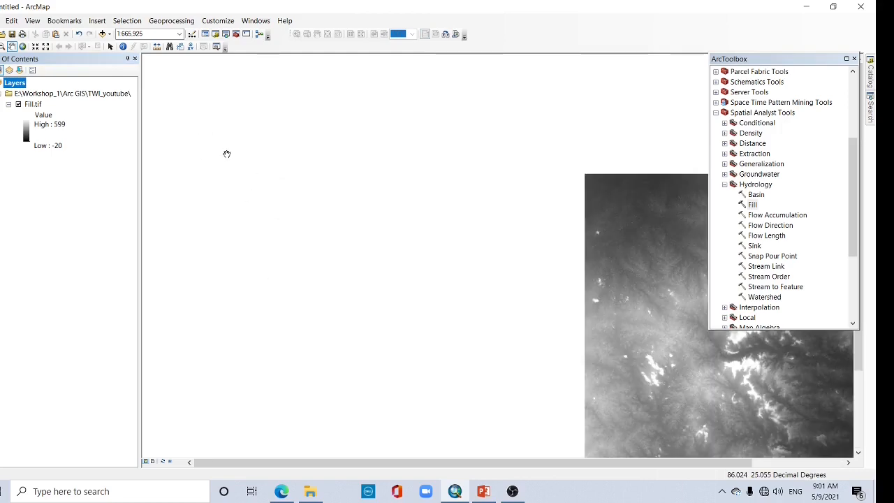
left_click_drag(602, 256, 307, 168)
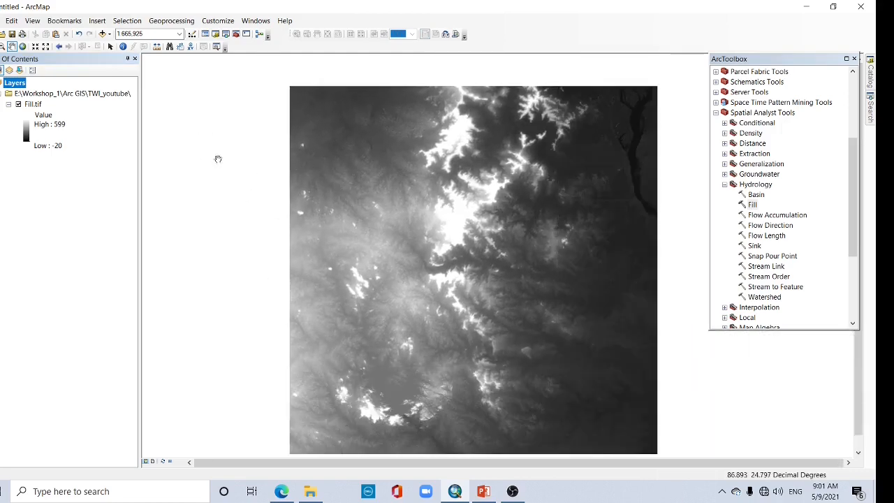
Step: Set the data frame's coordinate system to WGS 1984 UTM Zone 45N
right_click(229, 193)
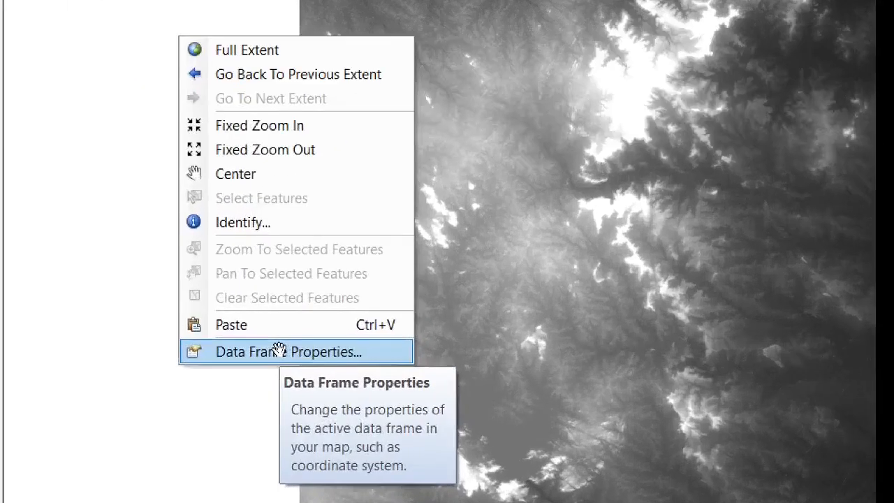
left_click(280, 351)
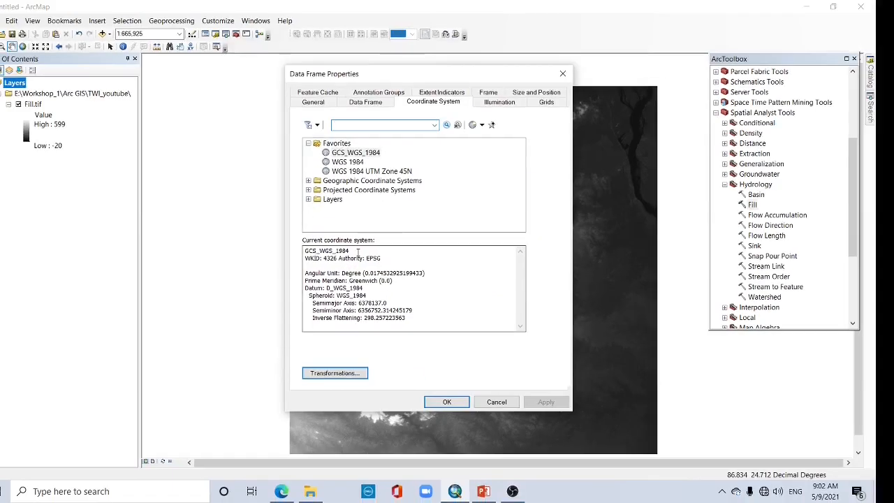
left_click(353, 175)
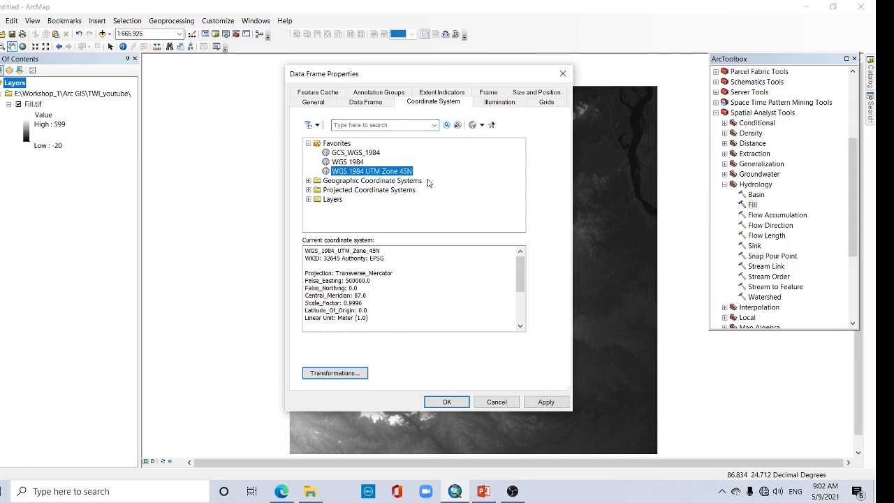
left_click(447, 402)
Step: Set up a raster export of Fill.tif using the data frame's spatial reference, with the TWI_youtube folder as its location
right_click(32, 104)
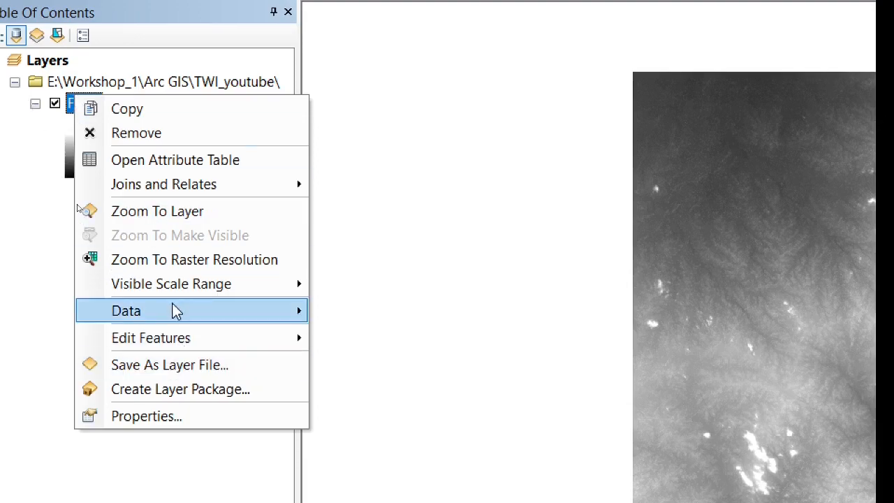
mouse_move(175, 310)
left_click(430, 339)
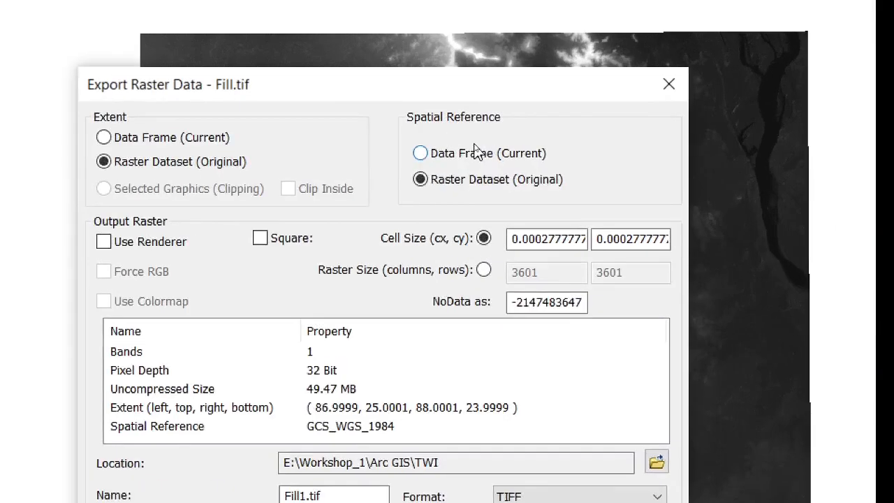
left_click(427, 159)
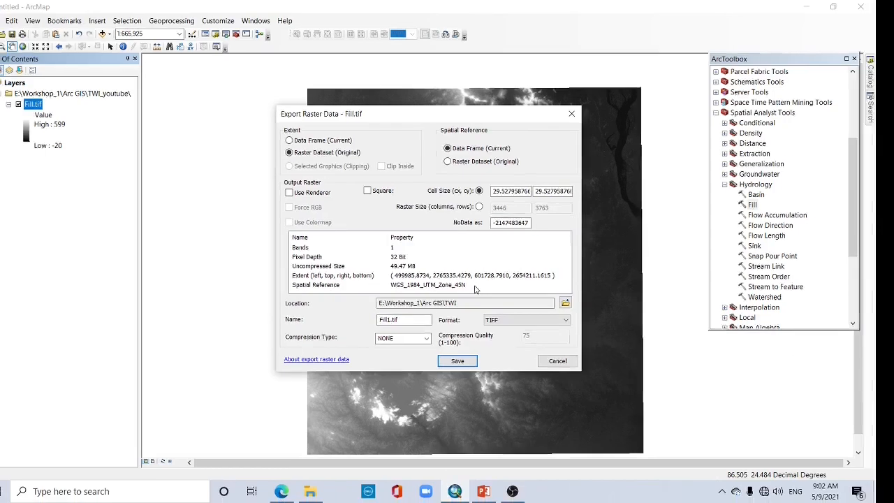
left_click(564, 302)
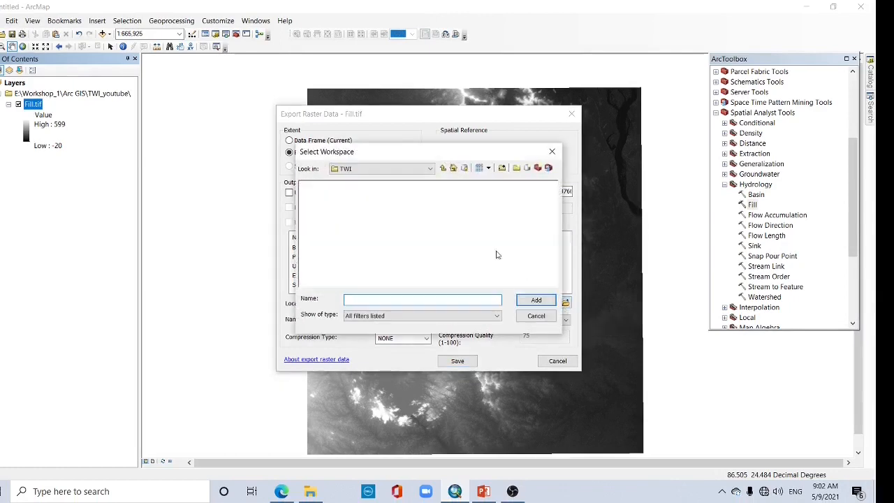
left_click(443, 168)
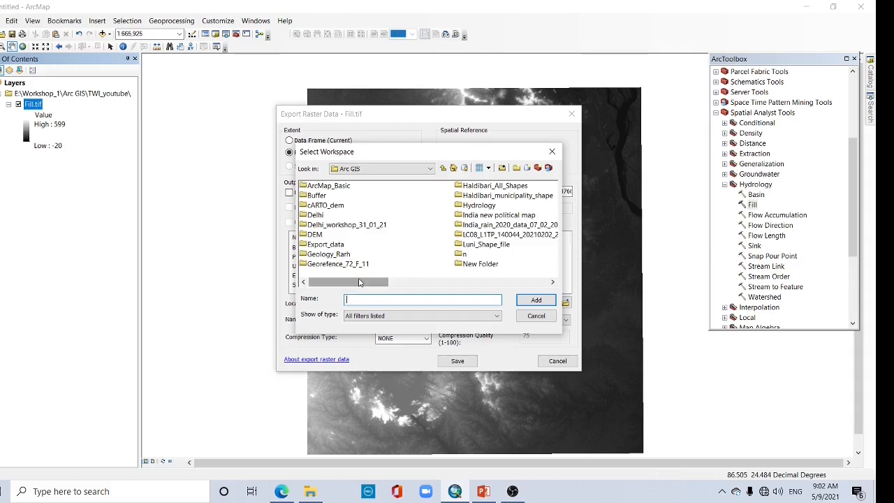
left_click_drag(359, 281, 440, 282)
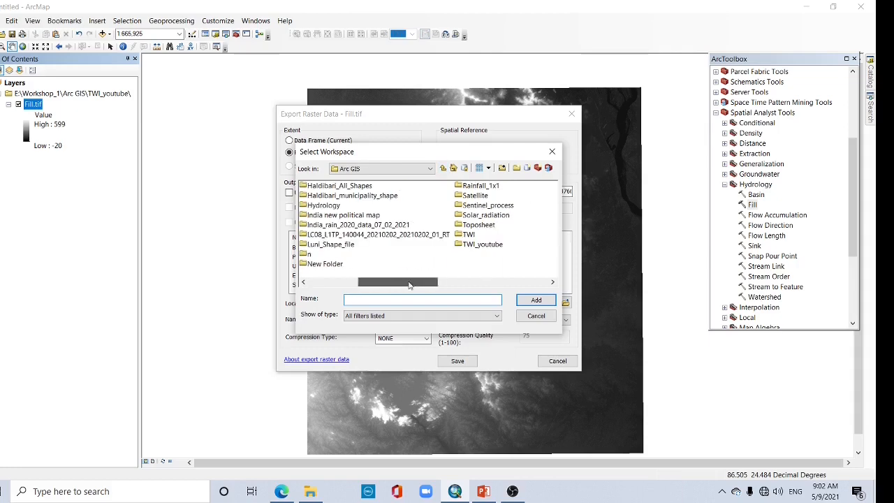
left_click(476, 246)
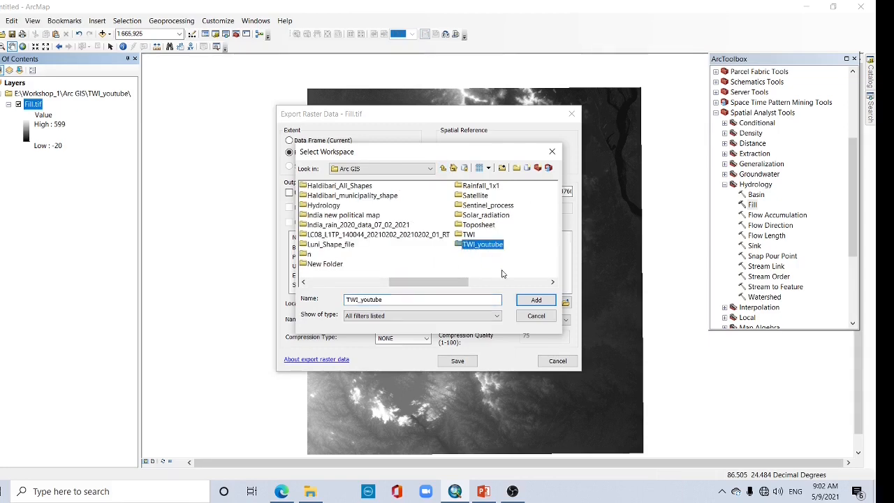
left_click(535, 300)
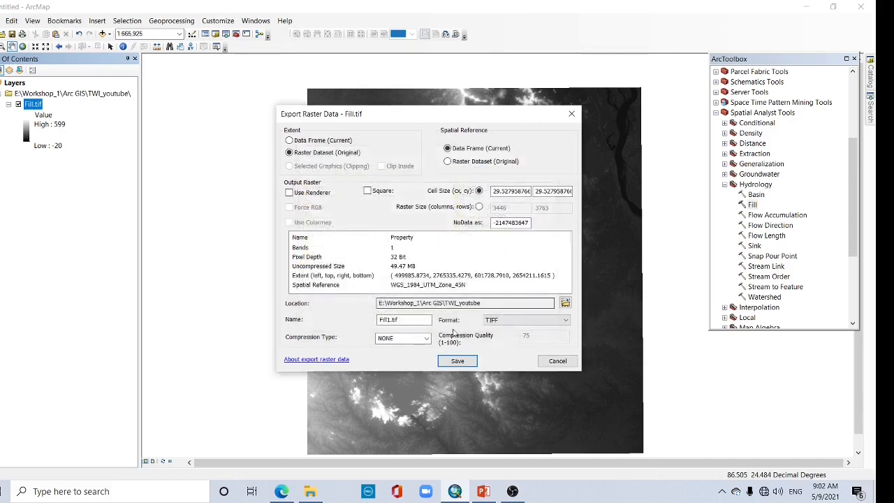
Step: Export the raster as Fill_projected.tif into the map and remove the unprojected Fill.tif layer
left_click(390, 320)
key("BackSpace")
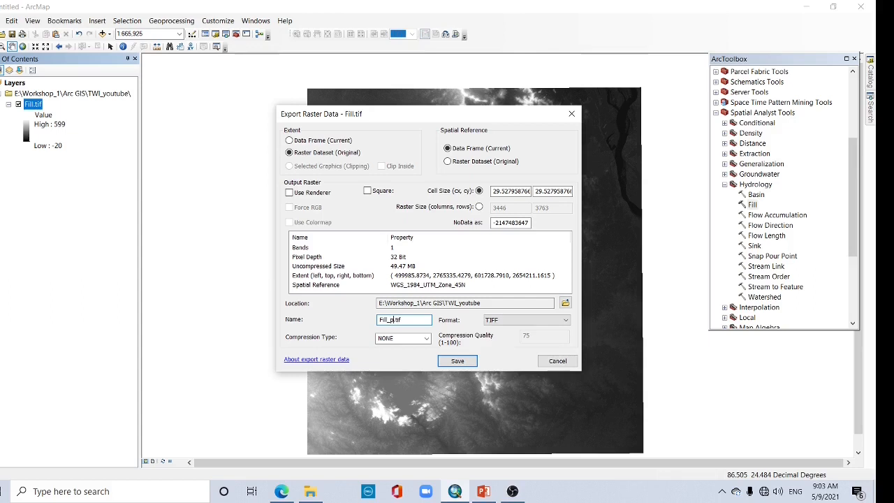
type("_projected")
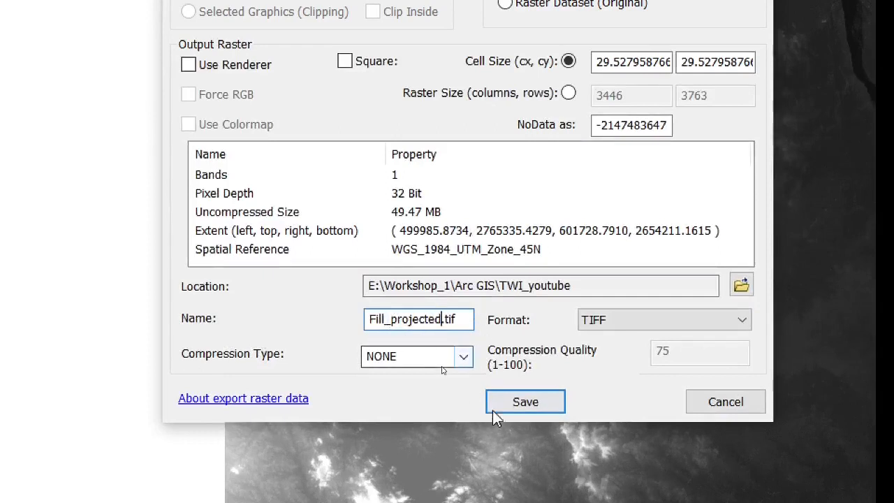
left_click(524, 405)
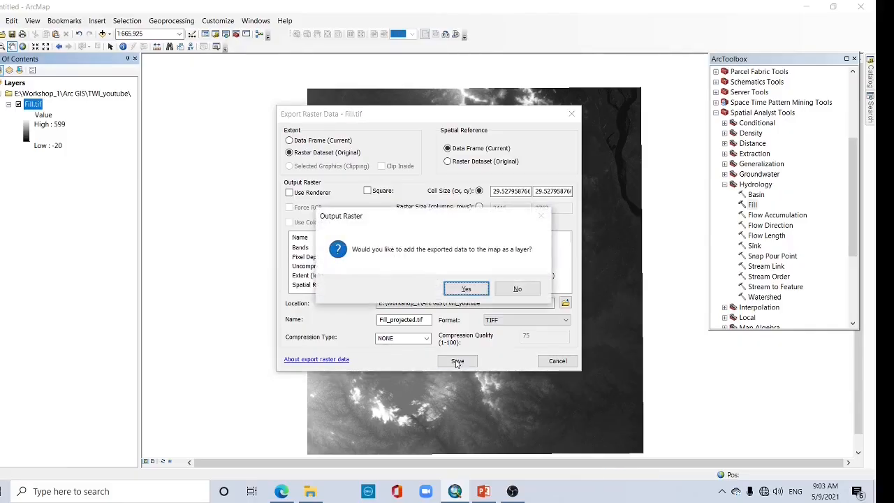
left_click(460, 294)
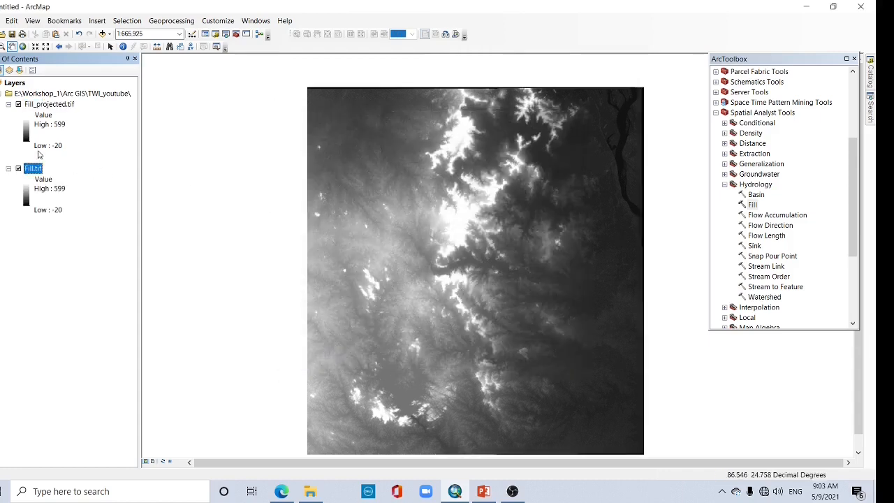
right_click(40, 169)
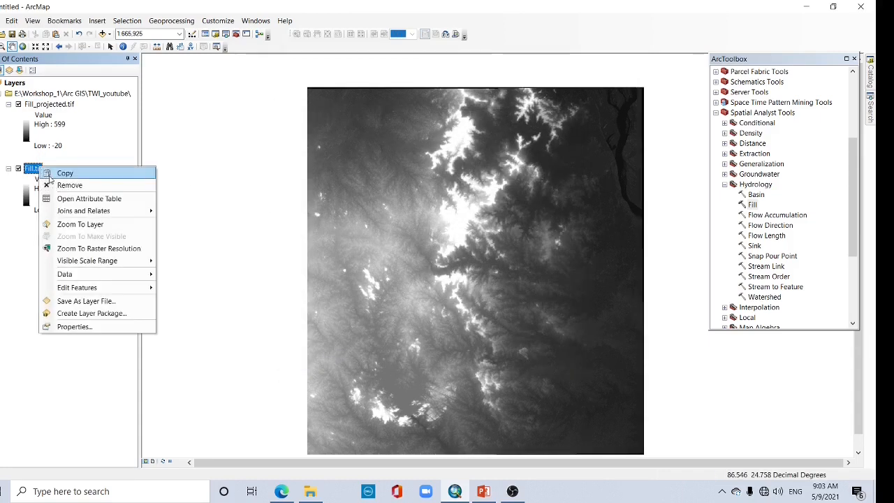
left_click(58, 184)
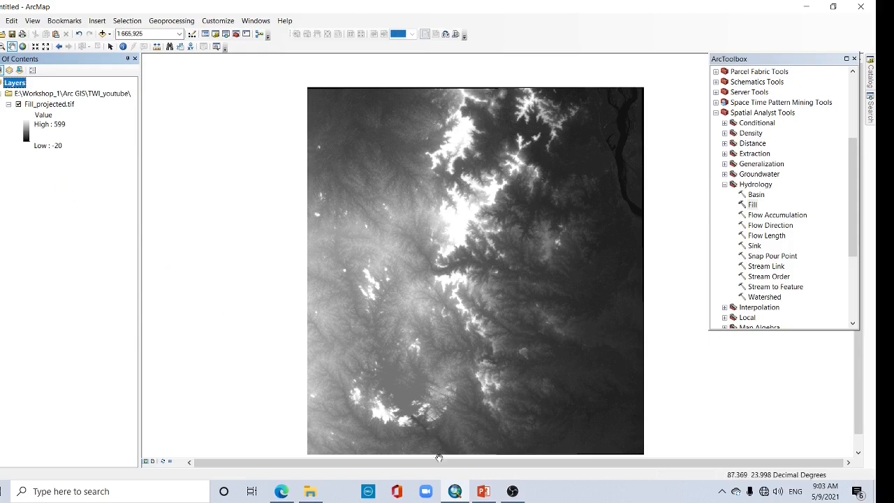
Step: Switch to the TWI slide in PowerPoint and highlight the DEM, Fill DEM and Projected DEM items in yellow
left_click(495, 499)
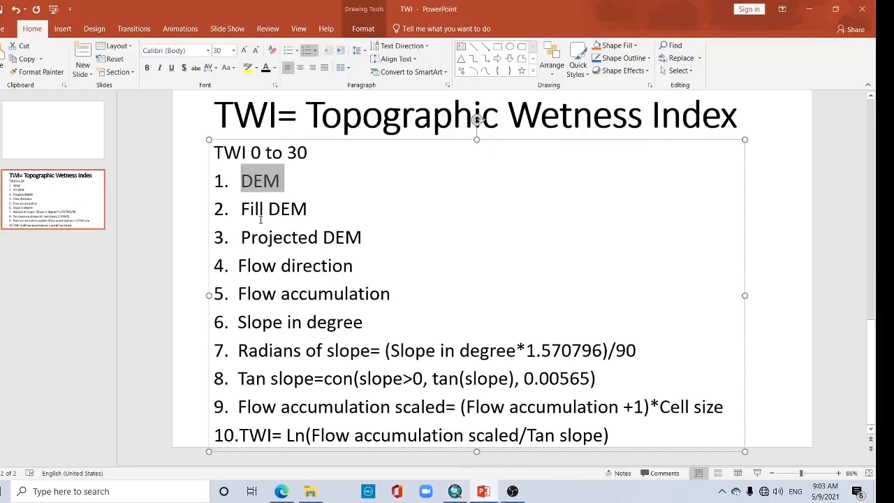
left_click(240, 180)
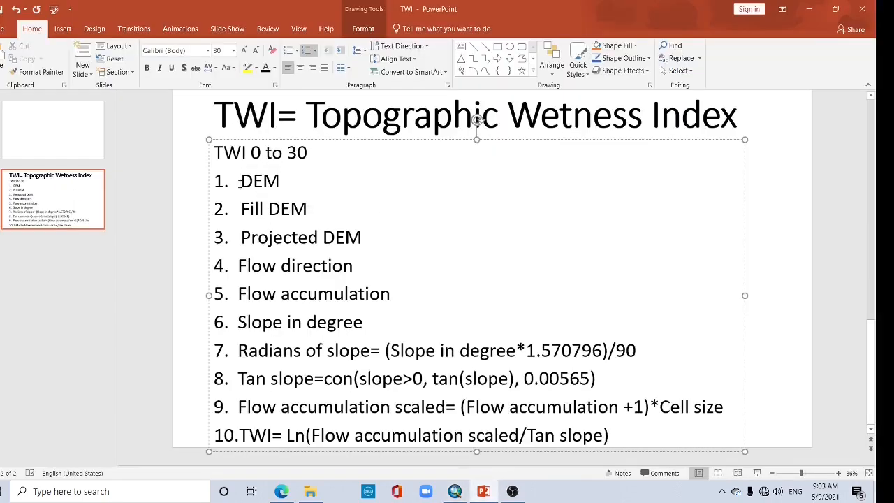
left_click_drag(240, 183, 375, 238)
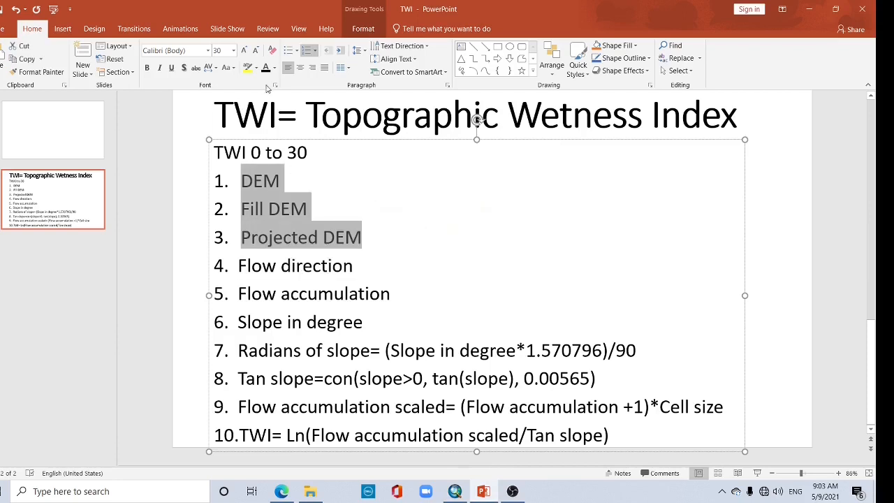
left_click(247, 67)
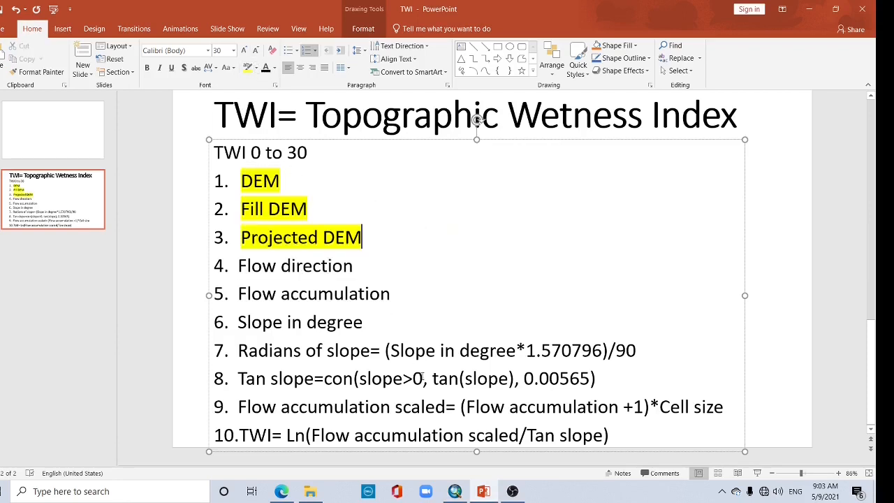
Step: Review the upslope area term a of the TWI formula in hess-10-101-2006.pdf in the browser, and return to ArcMap
left_click(281, 491)
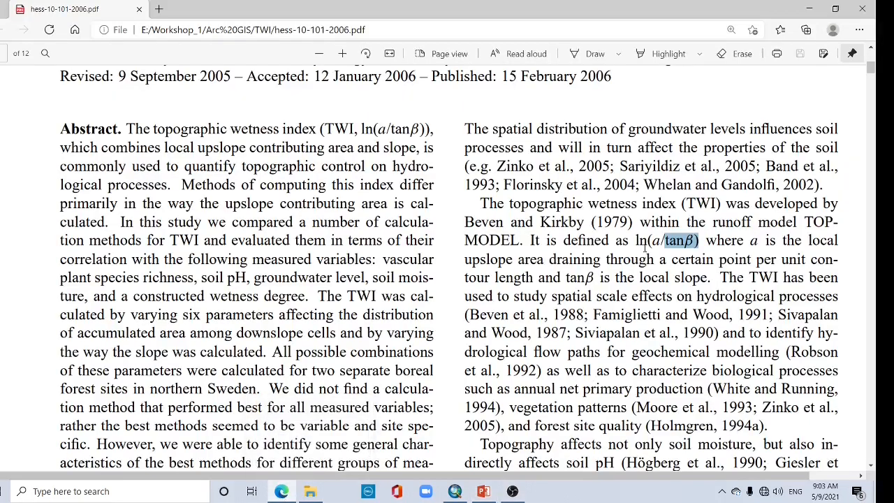
left_click_drag(655, 240, 654, 241)
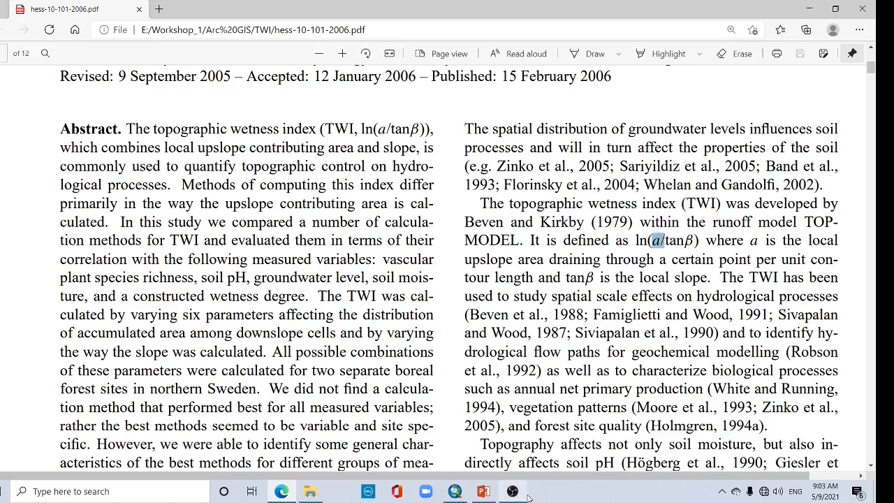
left_click(466, 495)
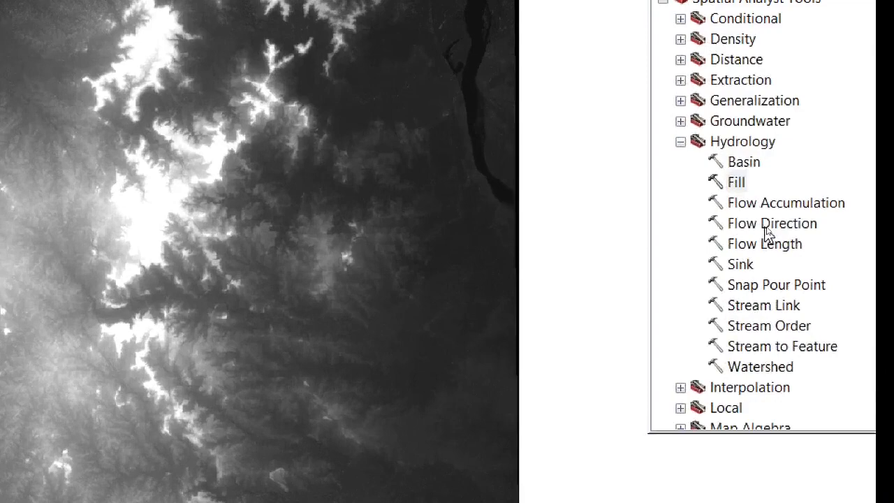
Step: Run Flow Direction on Fill_projected.tif, saving the output raster as Flow_direction.tif in the TWI_youtube folder
double_click(766, 225)
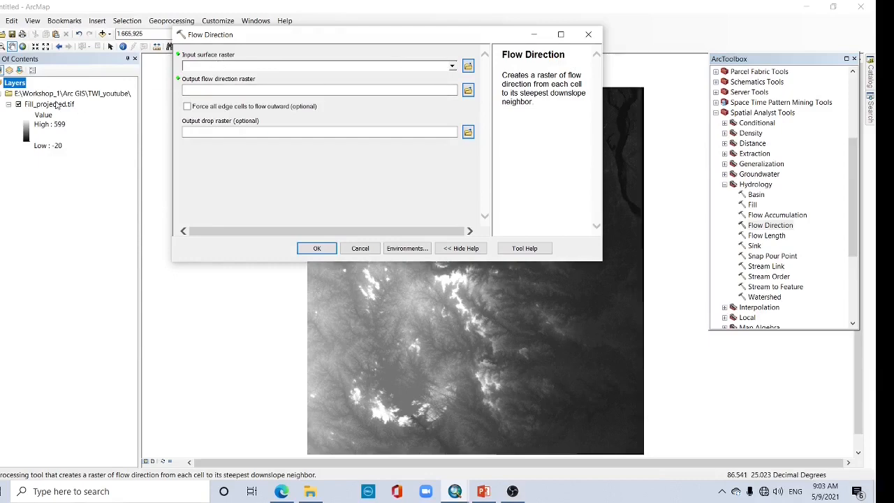
left_click_drag(56, 104, 204, 66)
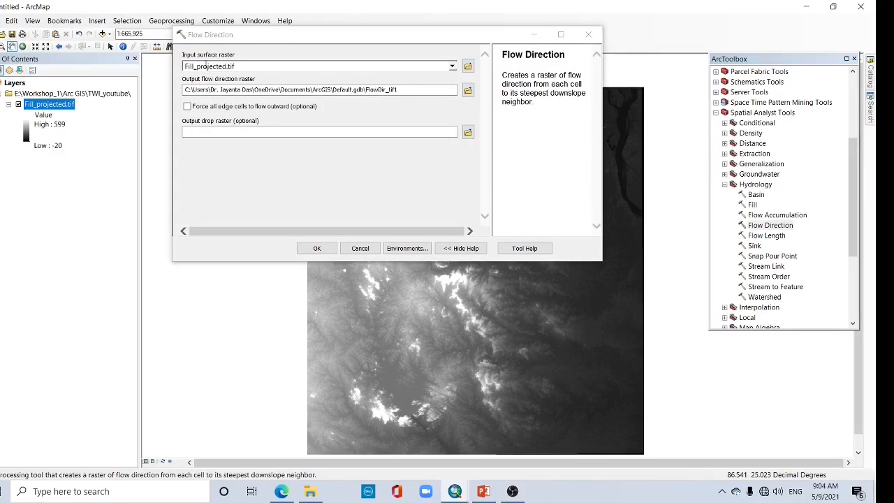
left_click(468, 91)
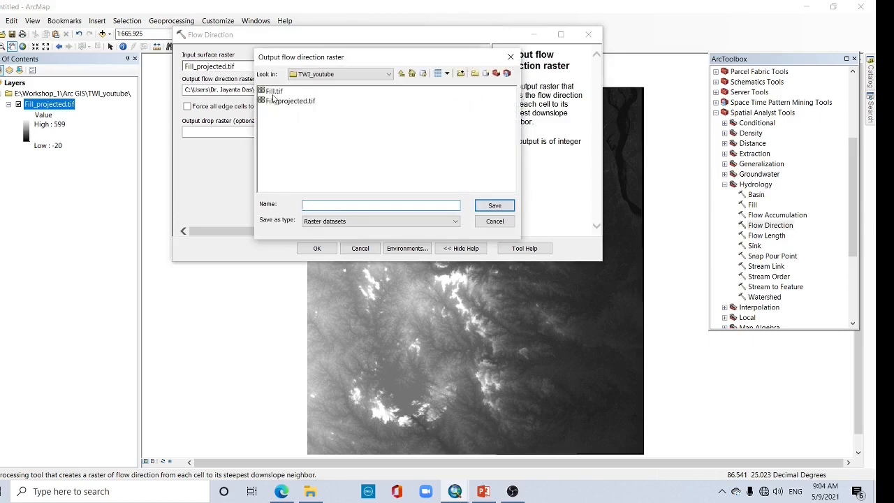
left_click(273, 92)
left_click(314, 205)
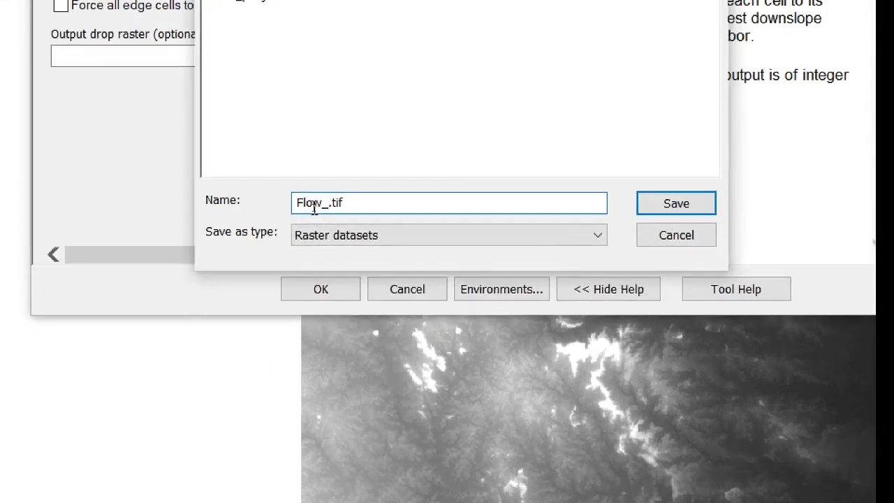
type("direction")
left_click(675, 207)
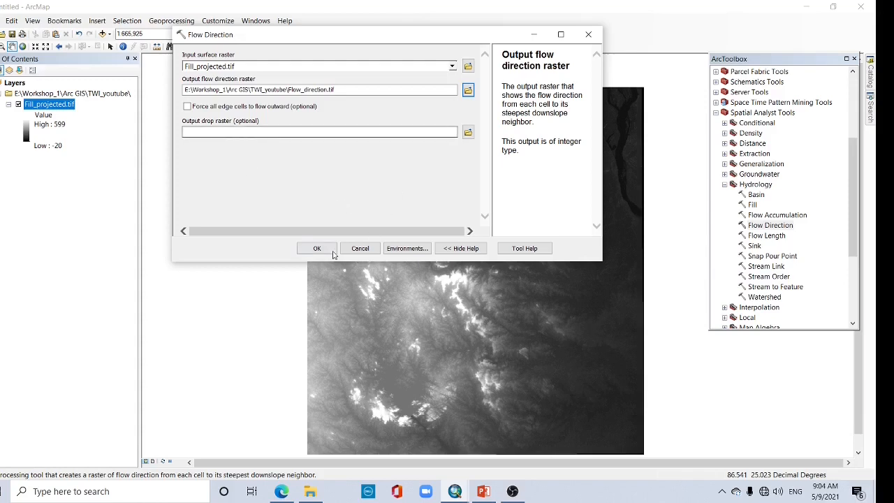
left_click(317, 248)
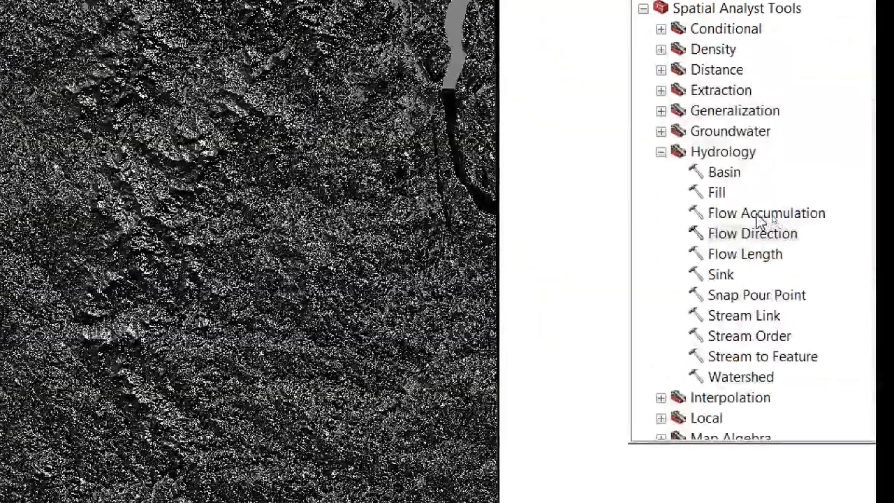
Step: Open the Flow Accumulation tool and set Flow_direction.tif as the input flow direction raster
left_click(772, 216)
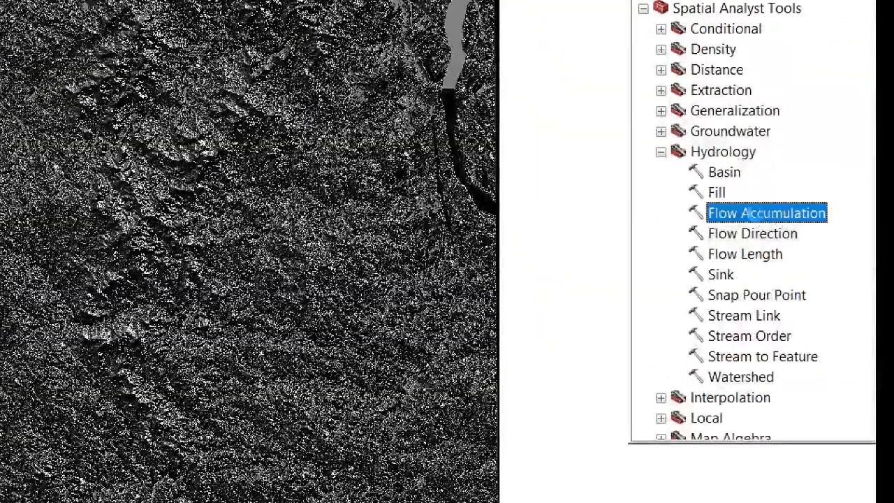
double_click(759, 216)
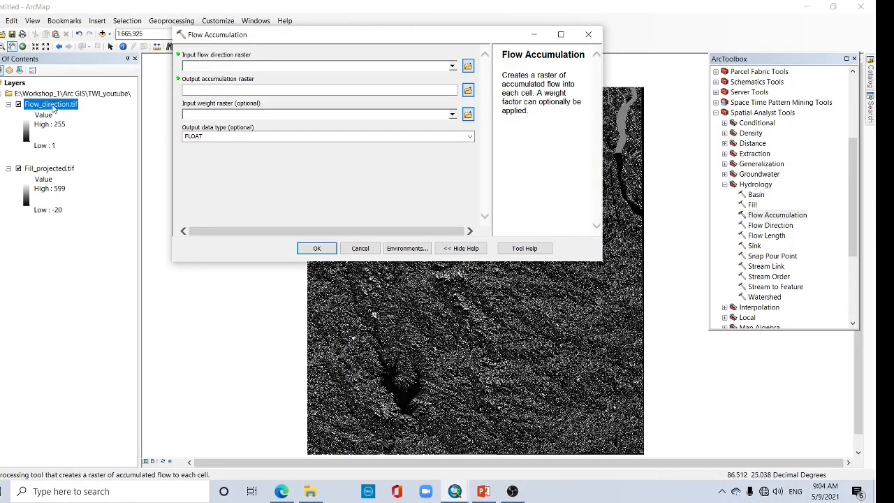
left_click_drag(53, 108, 199, 68)
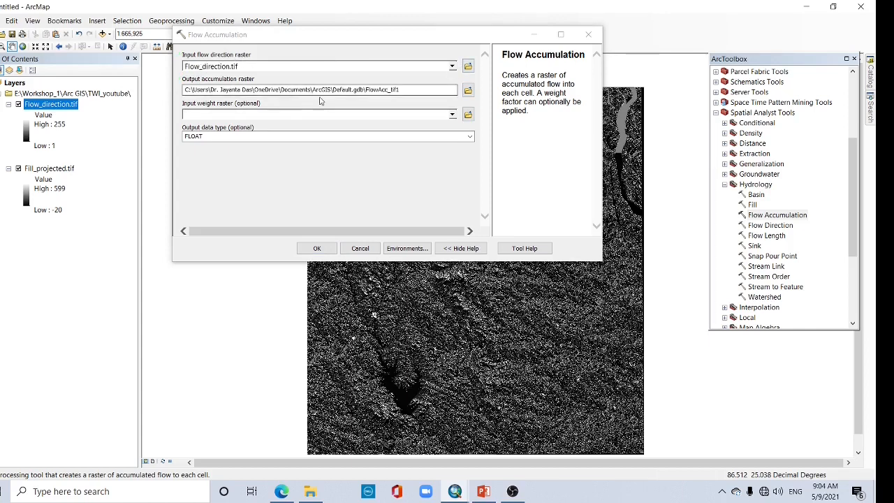
Step: Set the output accumulation raster to Flow_accumulation.tif in the TWI_youtube folder and run Flow Accumulation
left_click(468, 90)
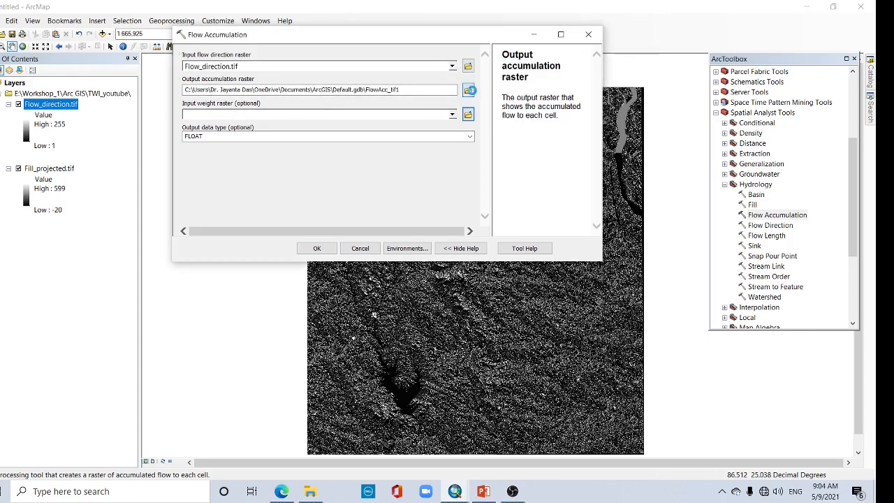
left_click(291, 113)
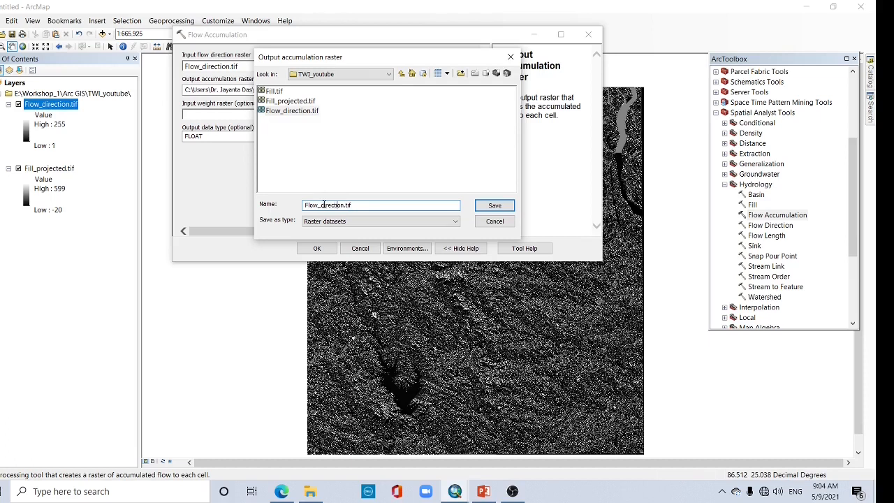
key("BackSpace")
key("BackSpace")
key("BackSpace")
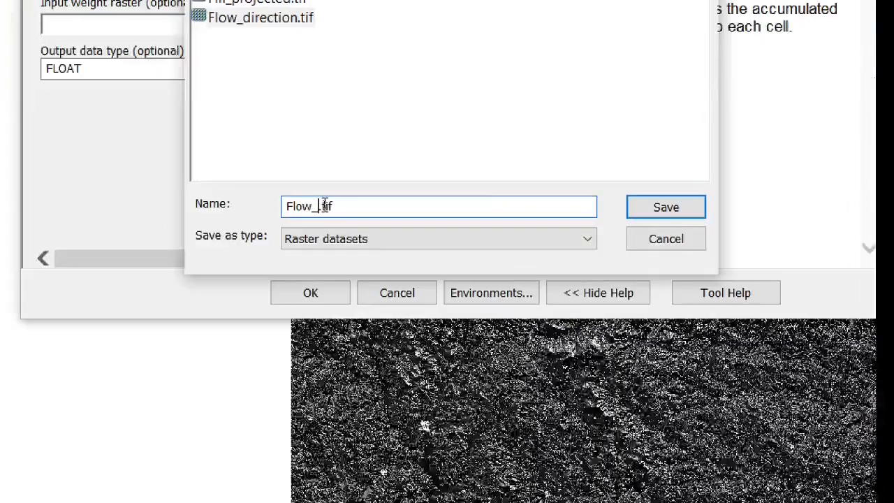
type("acc")
type("umulati")
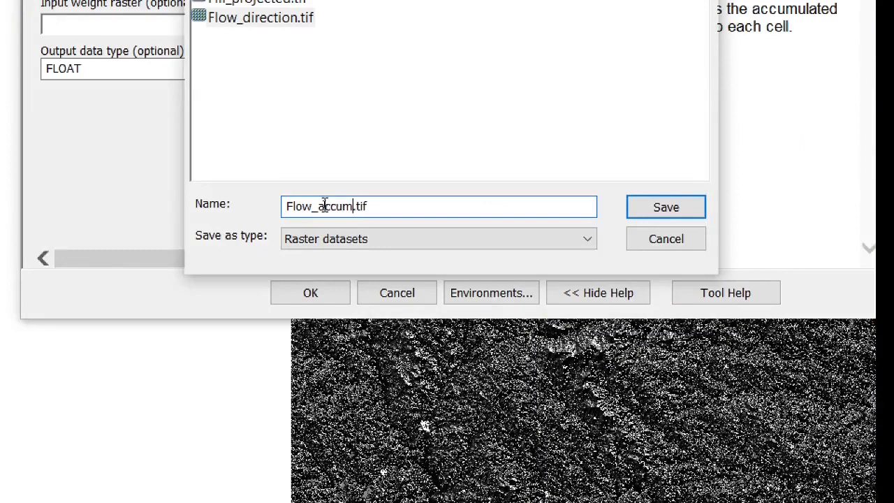
type("on")
left_click_drag(423, 207, 387, 208)
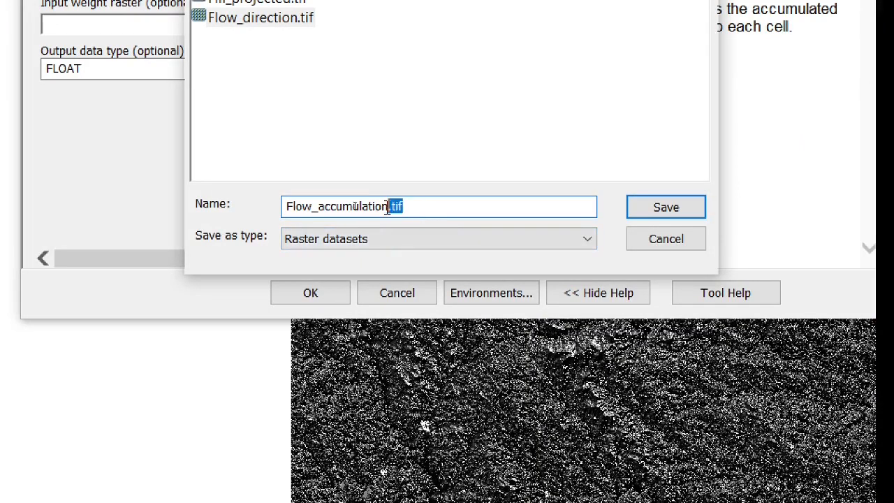
left_click(461, 201)
left_click(665, 207)
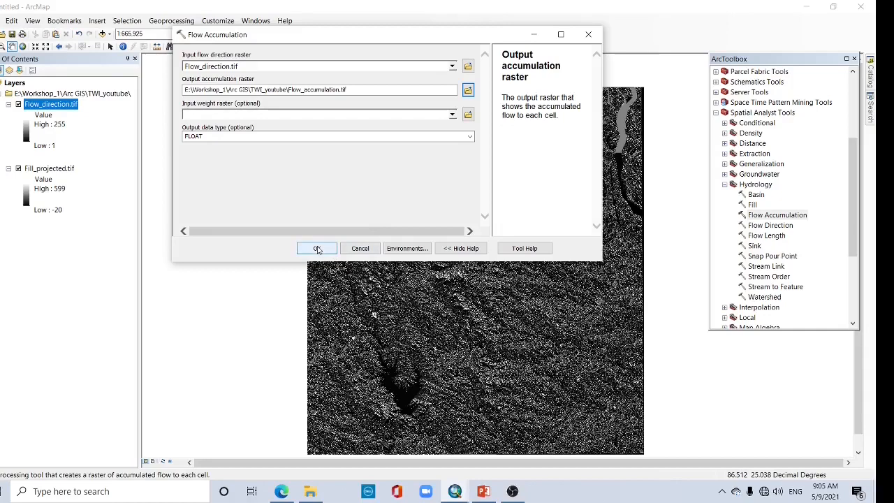
left_click(317, 249)
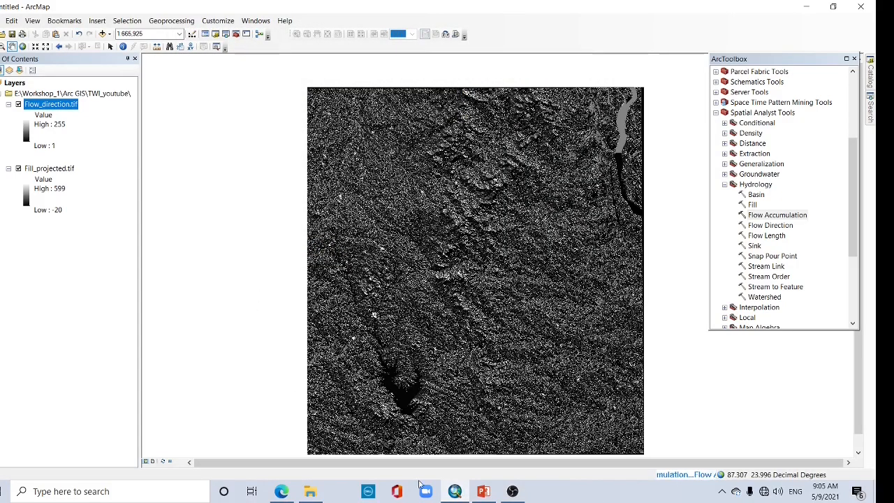
Step: Switch to the TWI slide in PowerPoint and highlight the Flow direction and Flow accumulation items in yellow
left_click(495, 497)
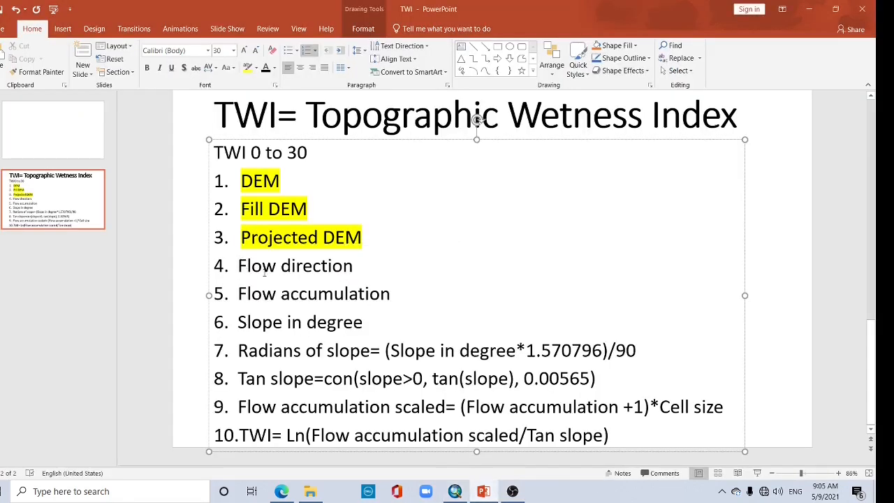
left_click_drag(264, 273, 391, 296)
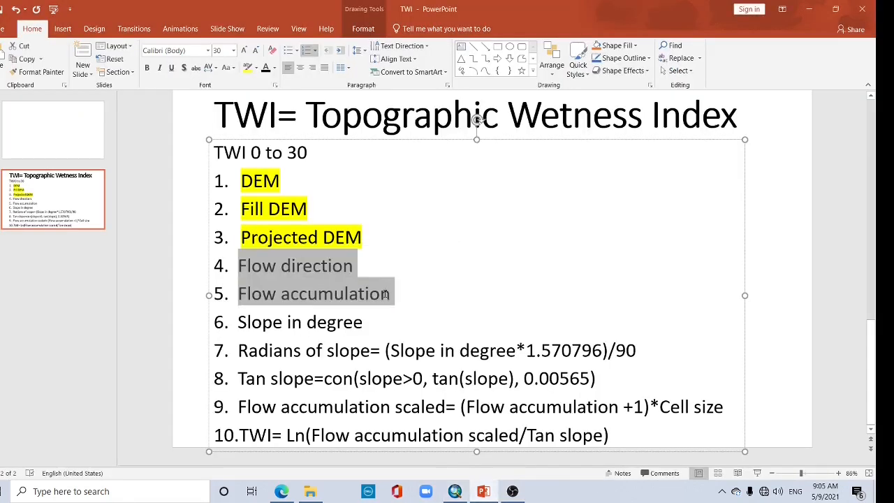
left_click(247, 67)
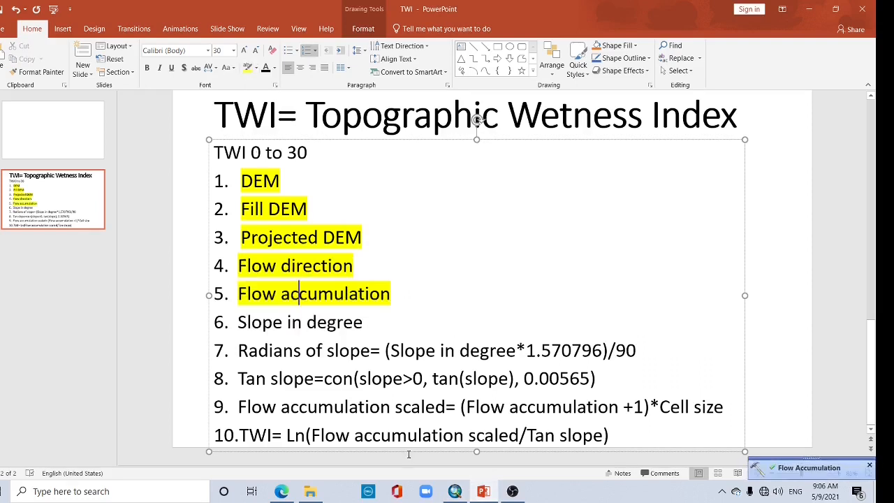
Step: Return to ArcMap and run Slope on Fill_projected.tif in degrees, saving the output as Slope.tif in the TWI_youtube folder
left_click(455, 491)
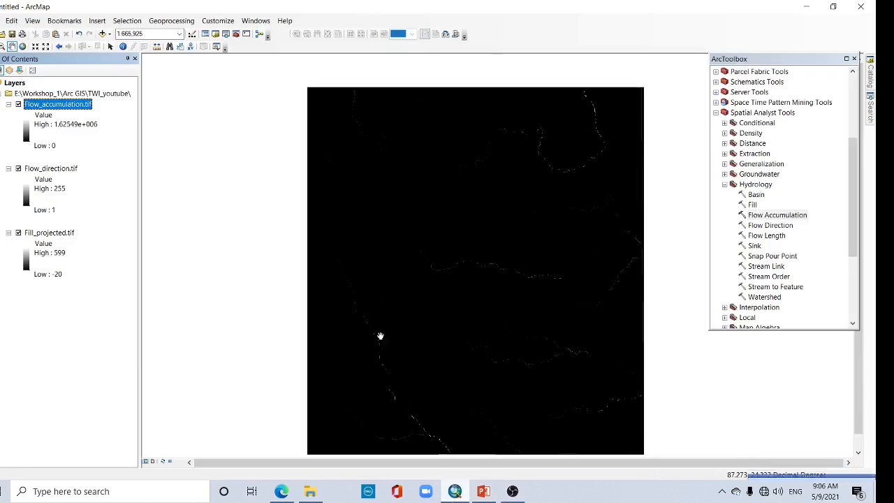
double_click(731, 187)
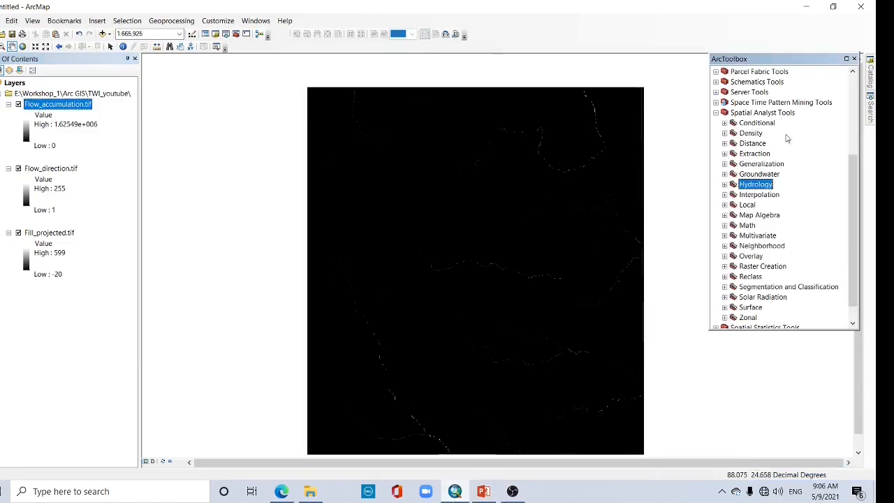
left_click(724, 308)
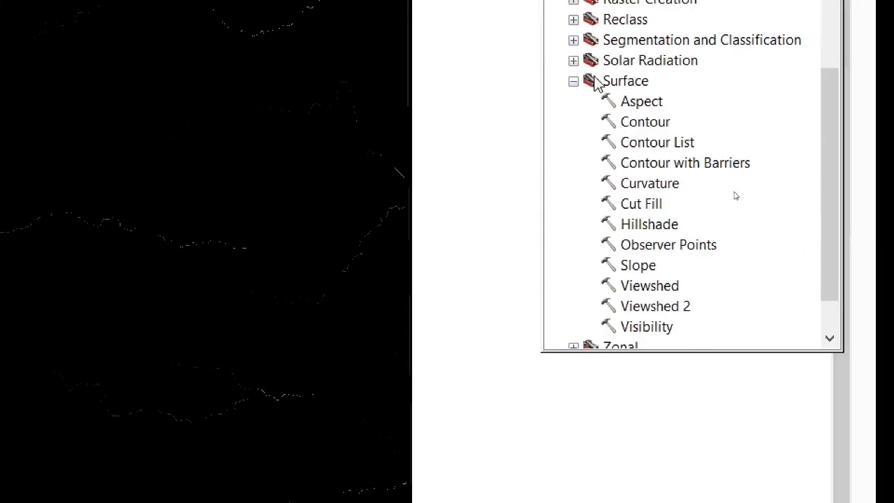
double_click(638, 266)
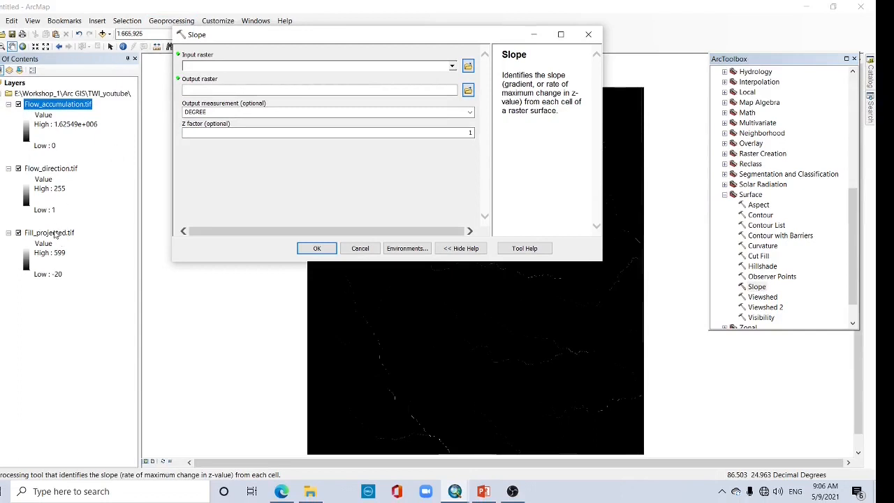
left_click_drag(54, 235, 192, 62)
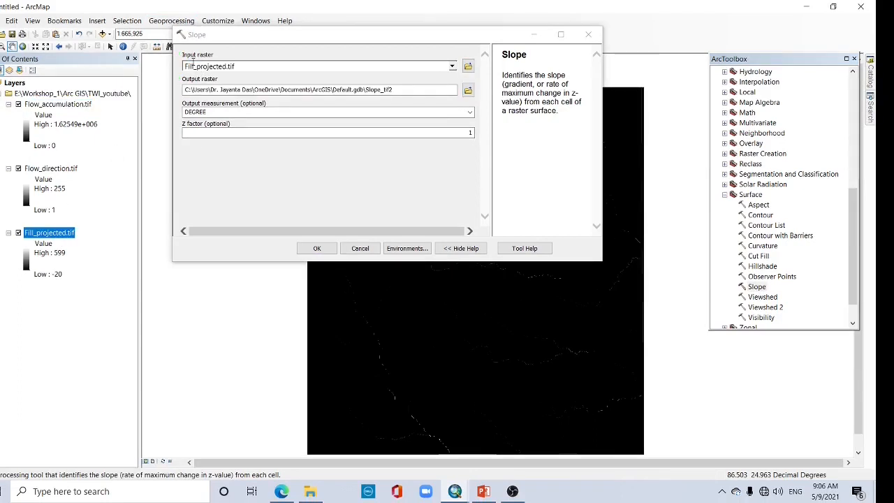
left_click(468, 90)
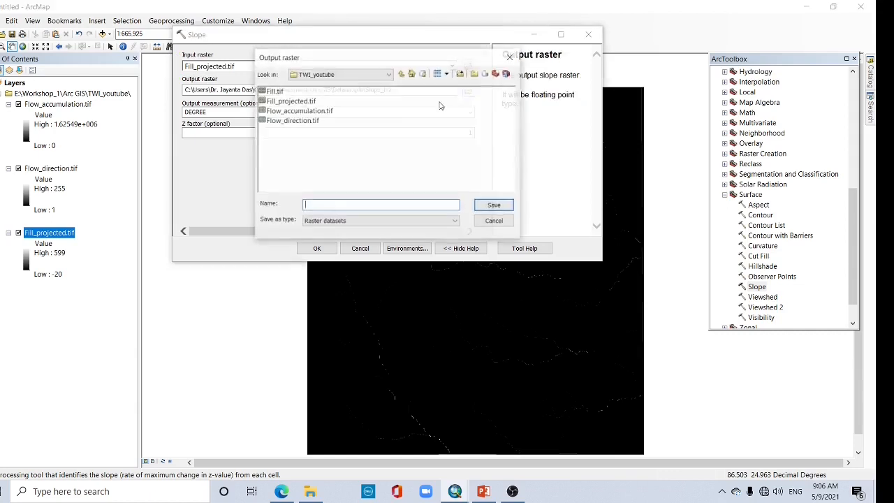
type("Slope.tif")
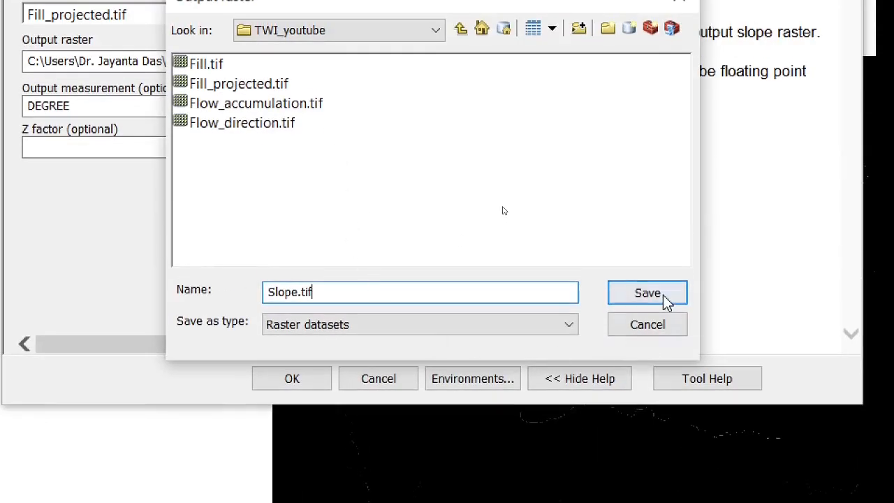
left_click(667, 300)
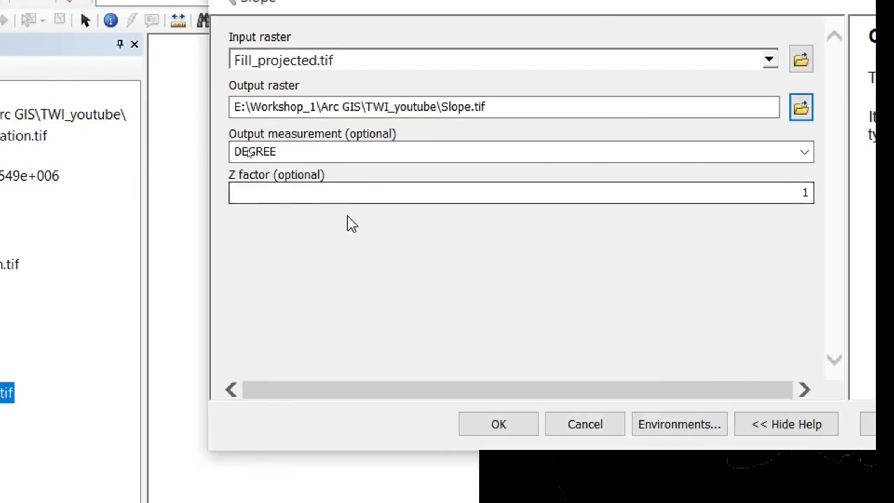
left_click(507, 421)
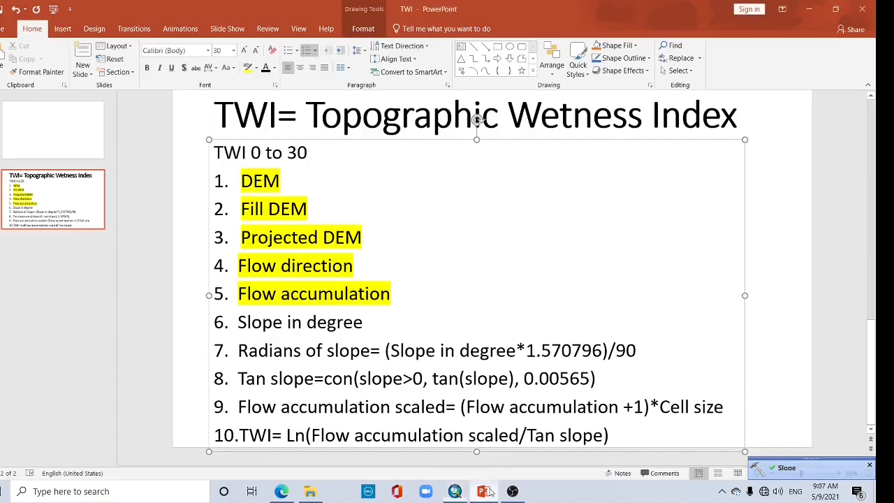
Step: Switch to PowerPoint, highlight the Slope in degree item in yellow, and select the constant 1.570796 in the radians formula
left_click(483, 491)
left_click_drag(255, 323, 365, 321)
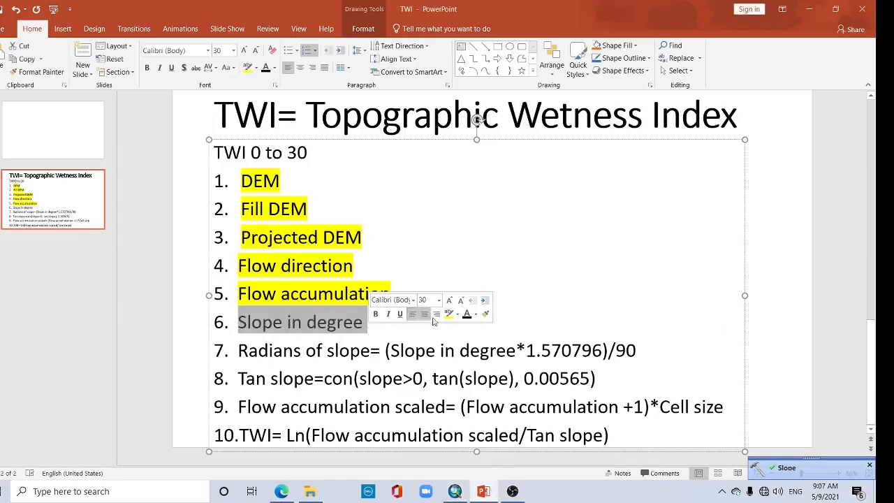
left_click(449, 314)
left_click(338, 350)
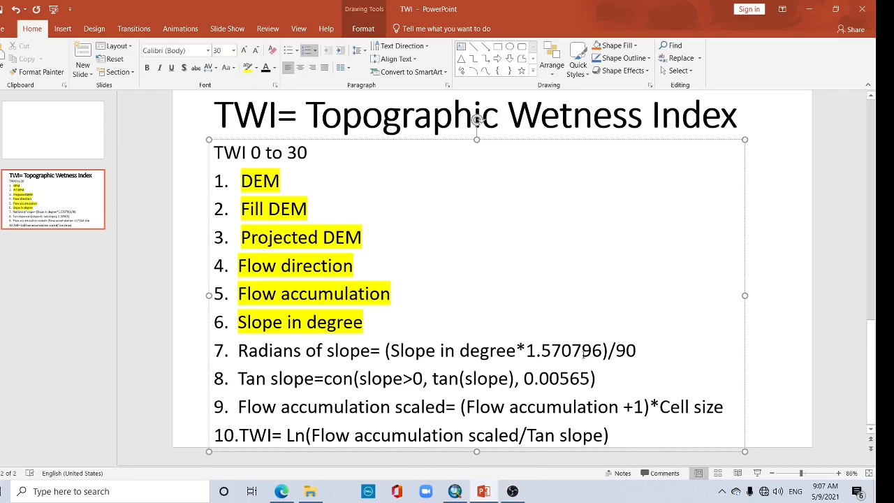
left_click(526, 350)
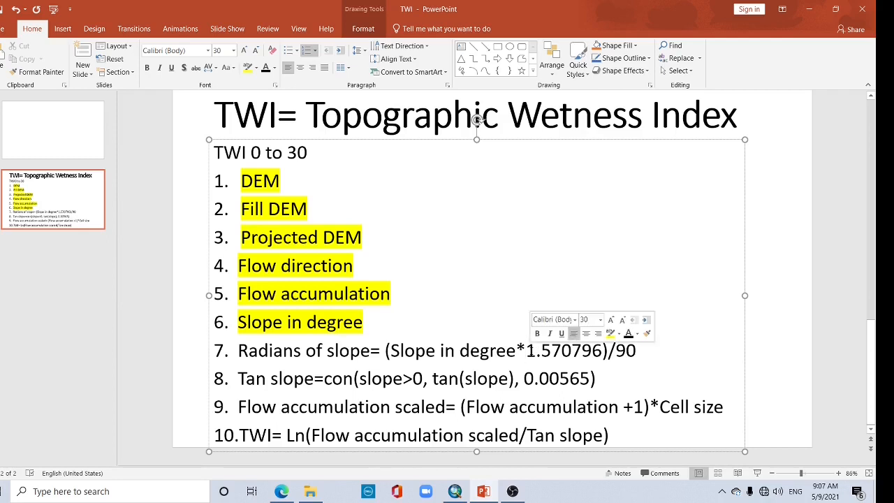
left_click_drag(526, 350, 599, 360)
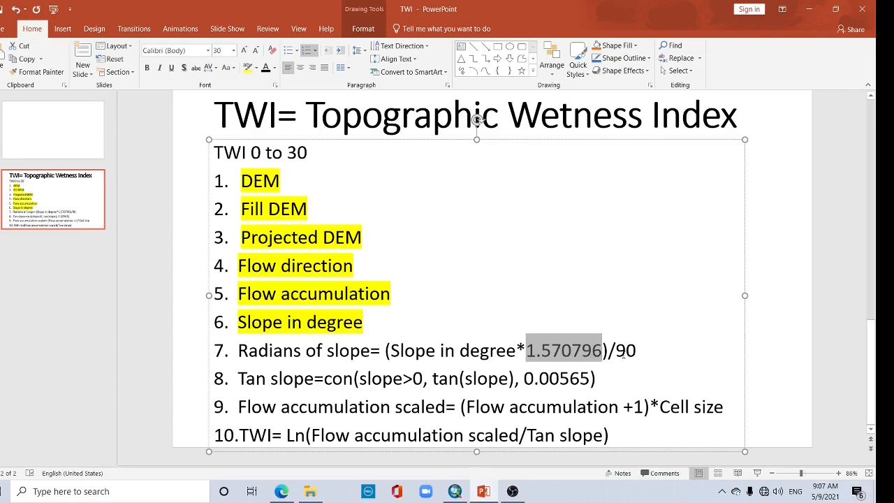
Step: Return to ArcMap and open the Raster Calculator from the Spatial Analyst tools
left_click(455, 491)
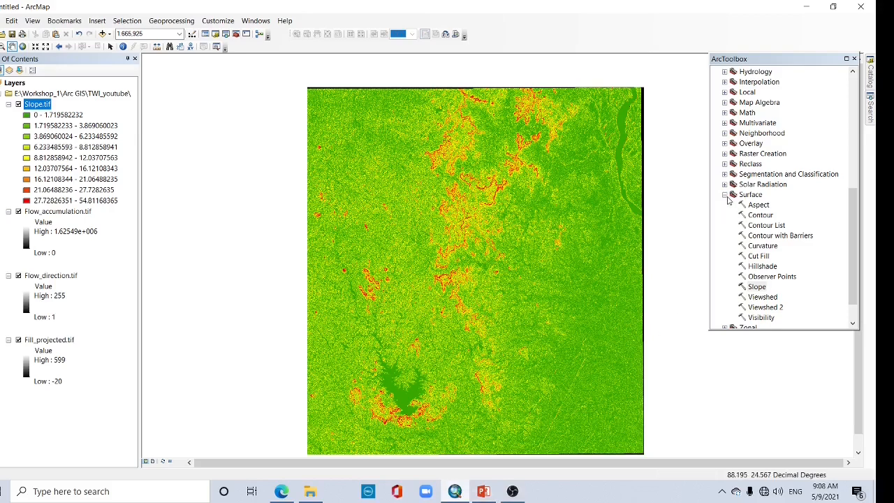
left_click(724, 195)
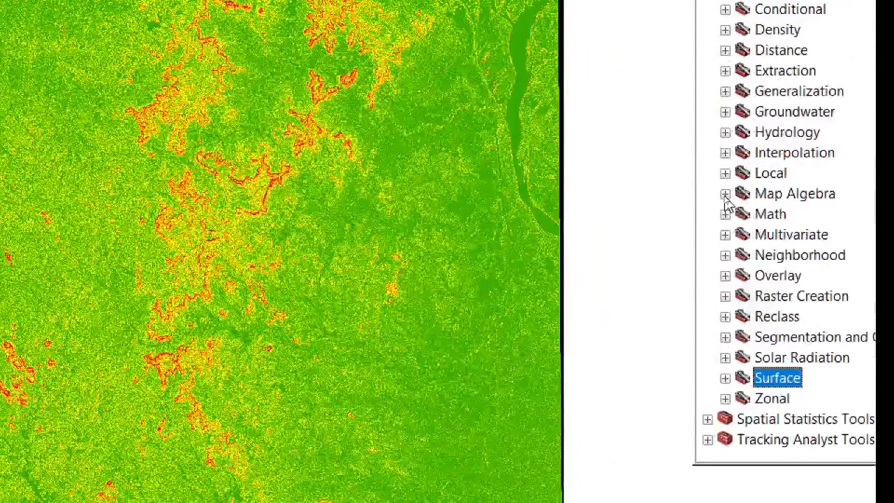
left_click(724, 194)
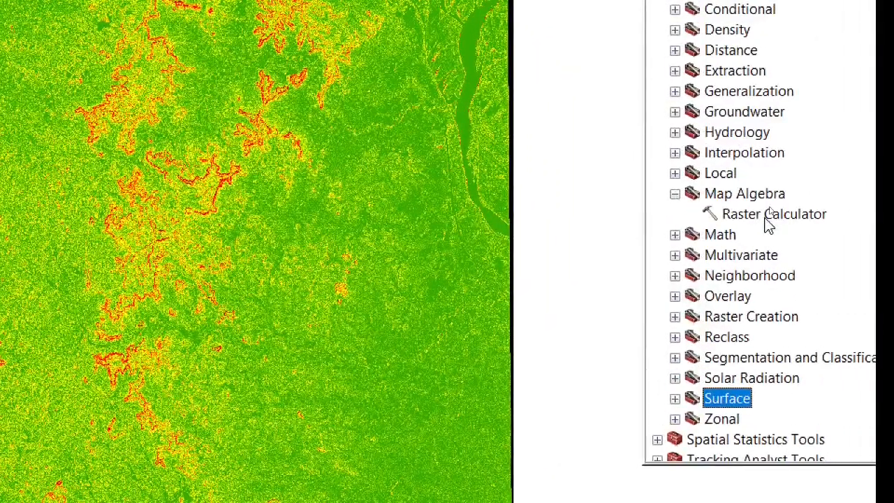
double_click(768, 218)
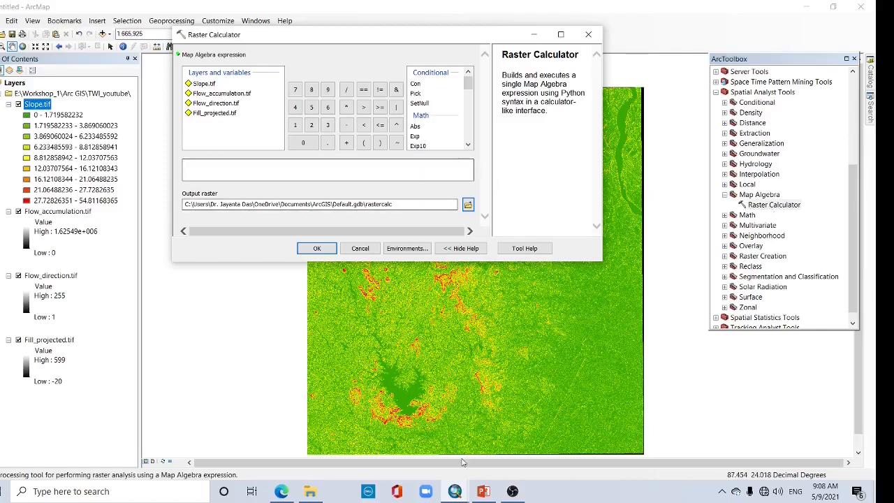
Step: Copy (Slope in degree*1.570796)/90 from the PowerPoint slide and paste it as the Raster Calculator expression in ArcMap
left_click(483, 491)
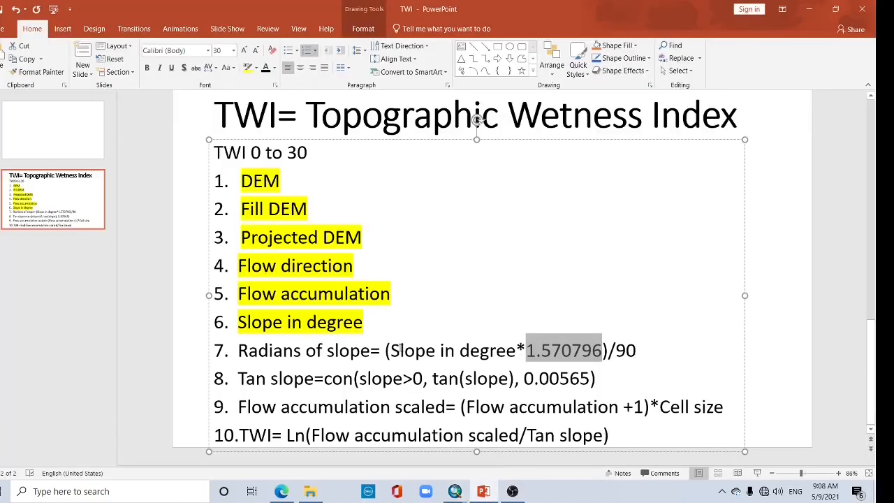
left_click_drag(385, 351, 637, 353)
key("ctrl+c")
left_click(454, 491)
left_click(490, 458)
left_click(219, 173)
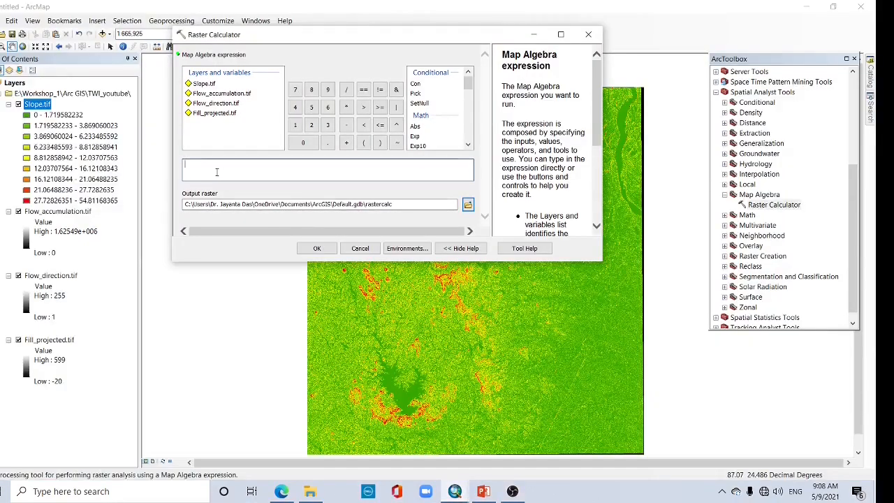
key("ctrl+v")
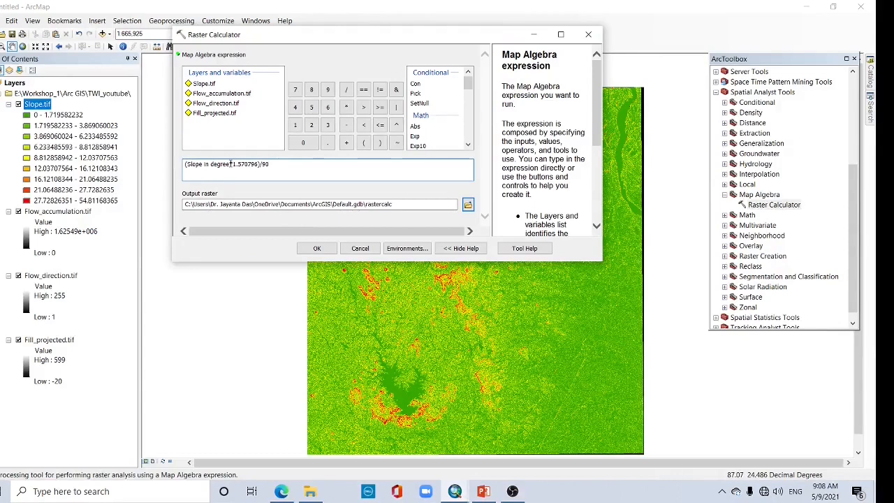
Step: Delete the "Slope in degree" placeholder text from the expression, leaving (*1.570796)/90
left_click(231, 163)
key("BackSpace")
key("BackSpace")
key("BackSpace")
key("BackSpace")
key("BackSpace")
key("BackSpace")
key("BackSpace")
key("BackSpace")
key("BackSpace")
key("BackSpace")
key("BackSpace")
key("BackSpace")
key("BackSpace")
key("BackSpace")
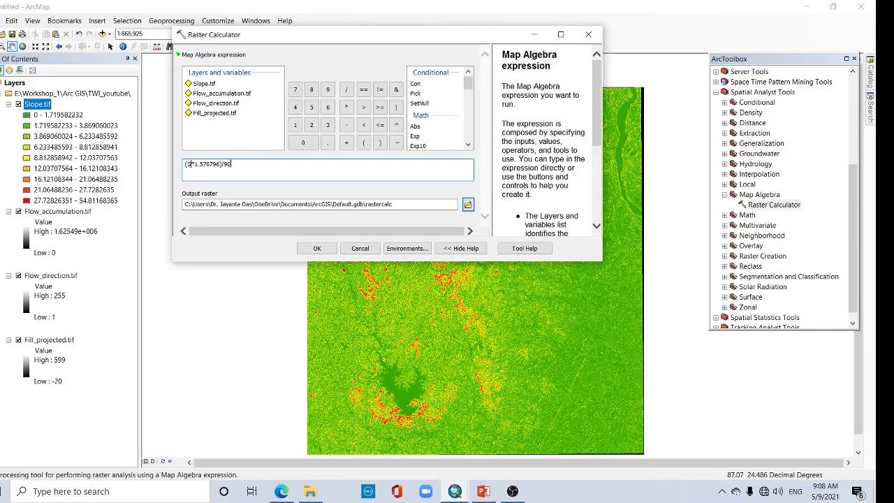
key("BackSpace")
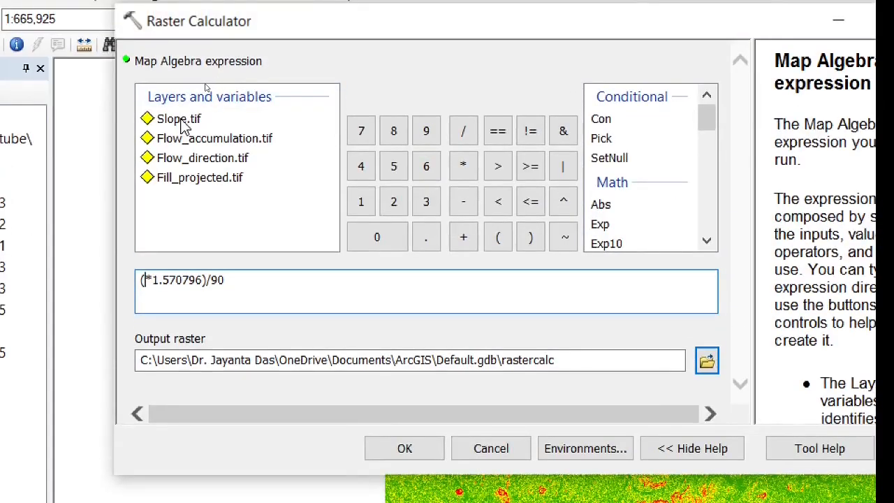
Step: Insert Slope.tif to complete ("Slope.tif"*1.570796)/90, and run the calculation with Radian_slope.tif in TWI_youtube as the output raster
left_click(183, 124)
double_click(183, 124)
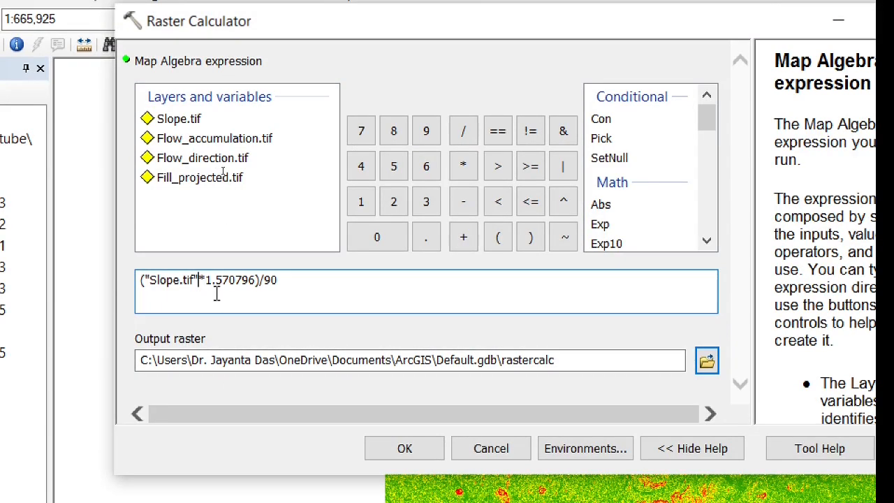
left_click(707, 360)
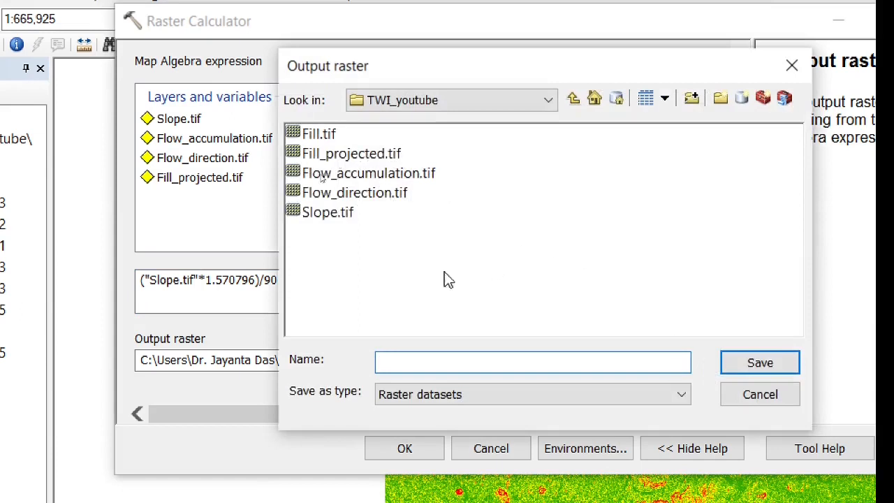
type("Radian_slope.tif")
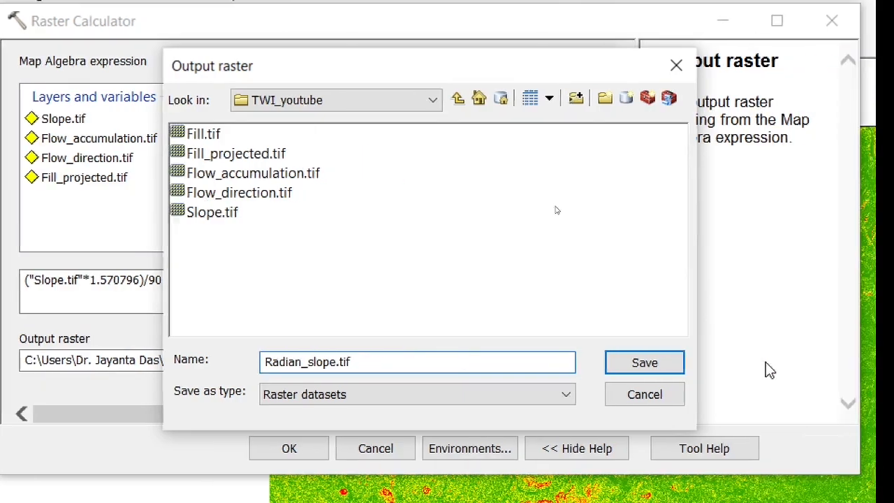
left_click(663, 361)
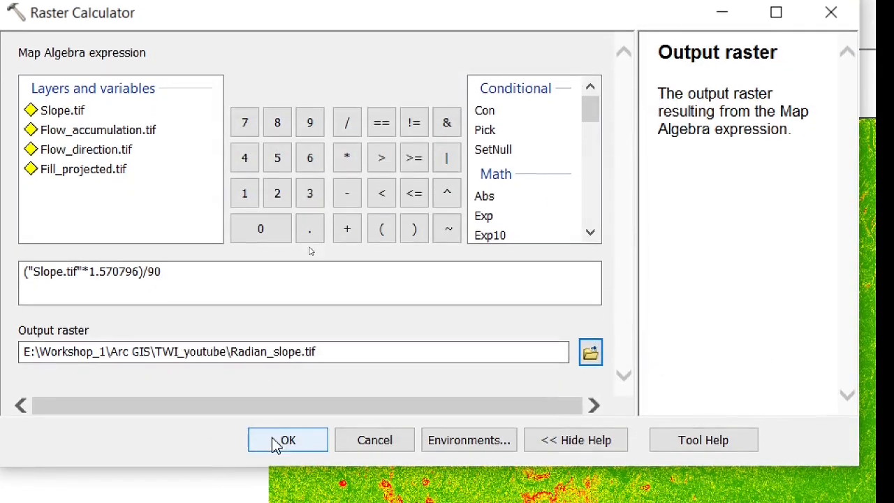
left_click(276, 448)
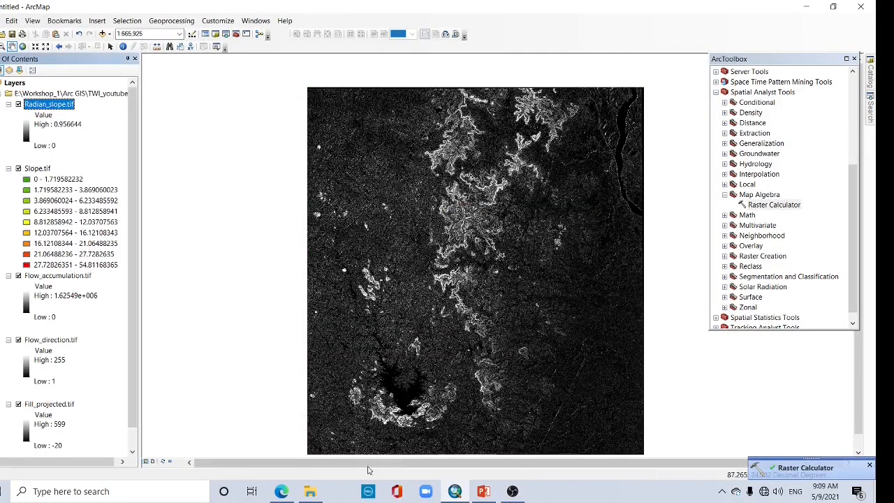
Step: Switch to PowerPoint and examine the Tan slope formula, selecting its slope>0 condition, tan(slope) term and 0.00565 constant
left_click(483, 491)
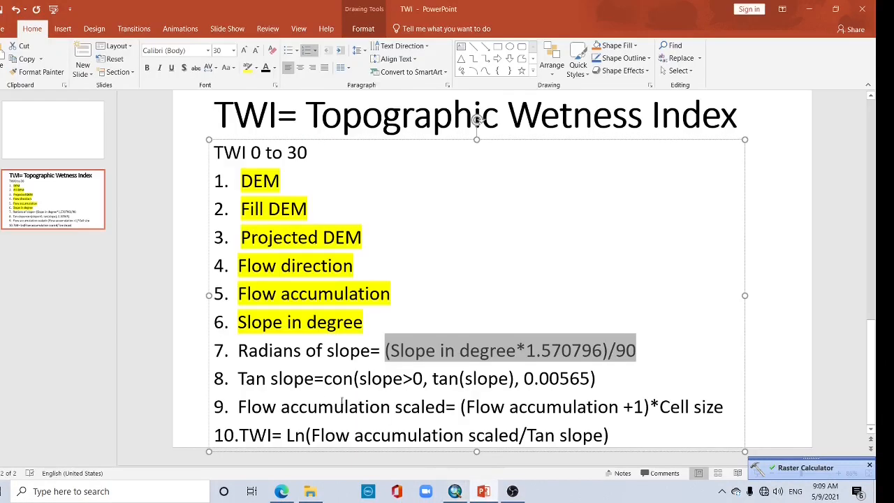
left_click(271, 377)
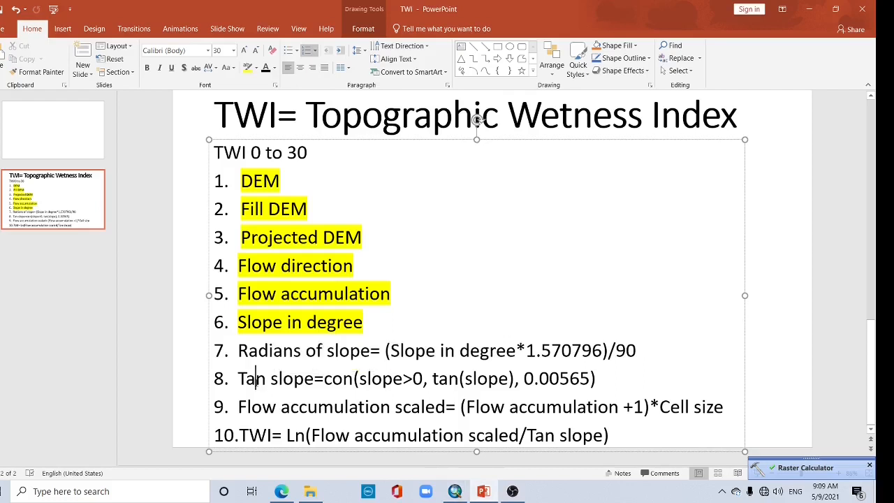
left_click(255, 379)
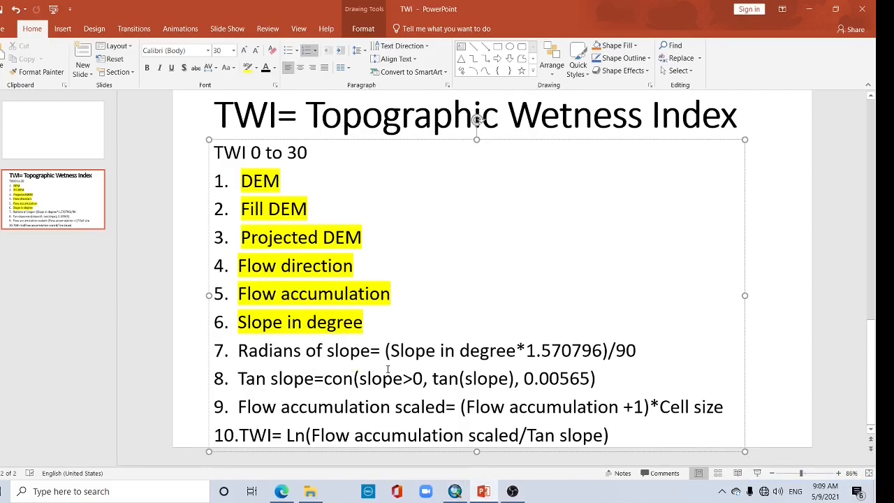
left_click_drag(524, 379, 588, 382)
left_click(422, 379)
left_click_drag(432, 378, 508, 378)
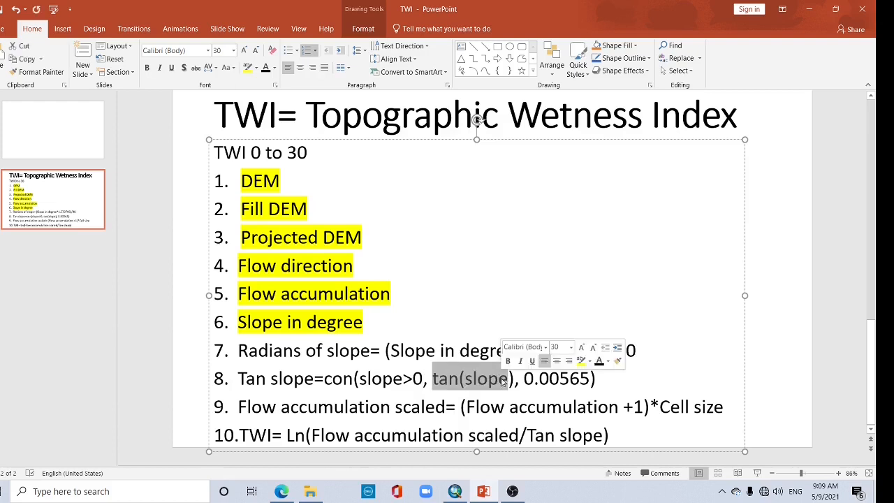
left_click(433, 378)
left_click_drag(423, 378, 359, 378)
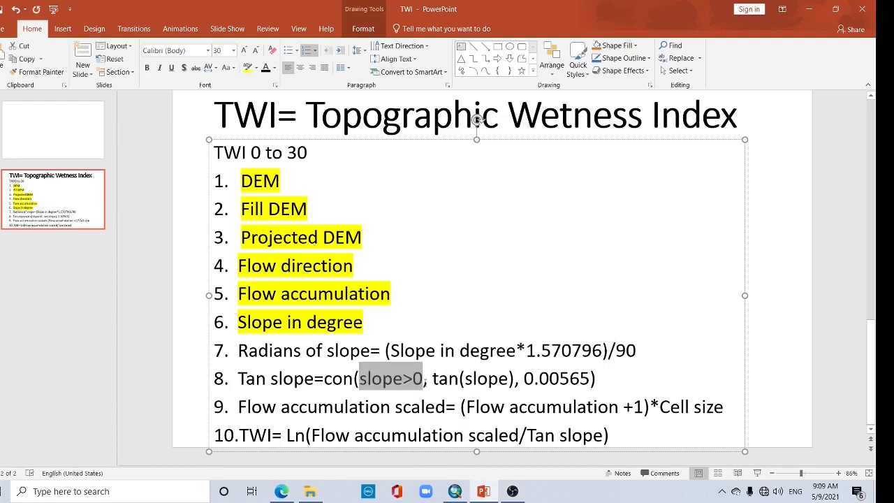
left_click(425, 380)
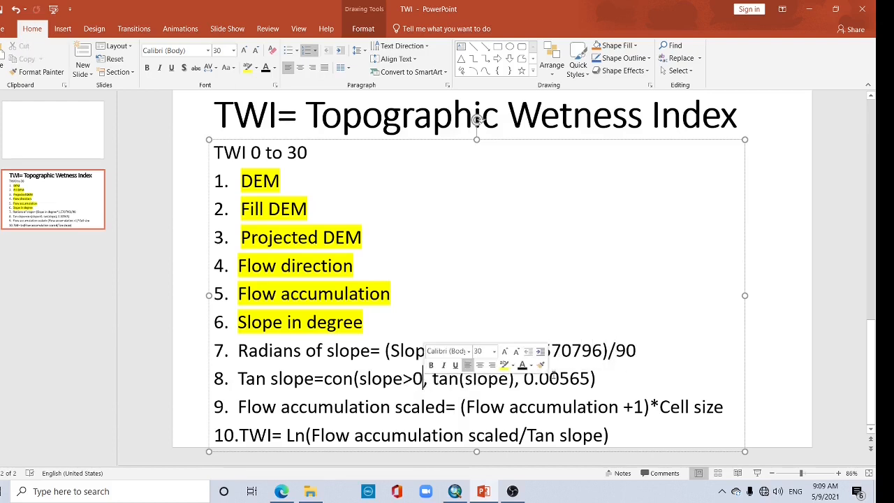
left_click_drag(525, 382, 590, 383)
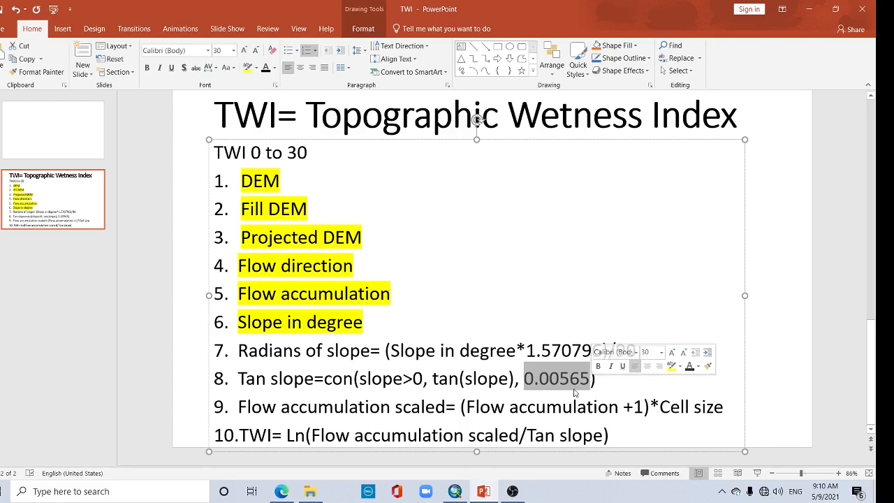
left_click(574, 389)
left_click(525, 377)
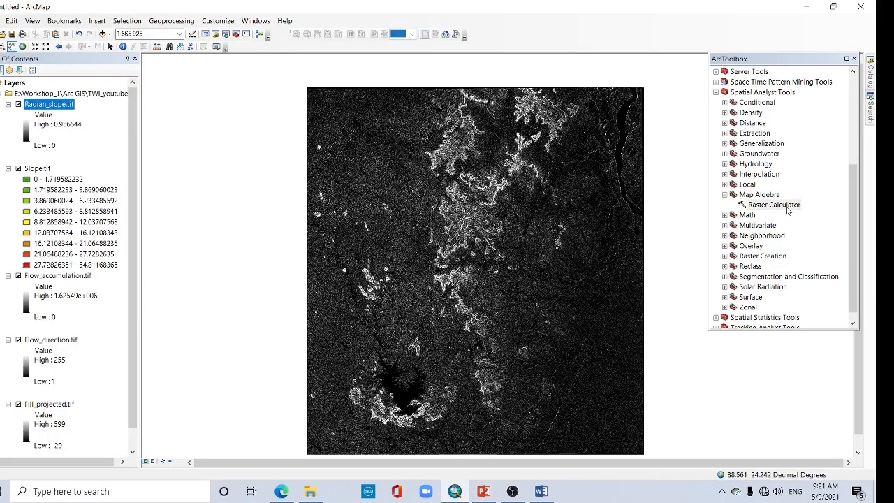
Step: In ArcMap, open the Raster Calculator and start a Con expression with the condition "Radian_slope.tif">0
double_click(786, 207)
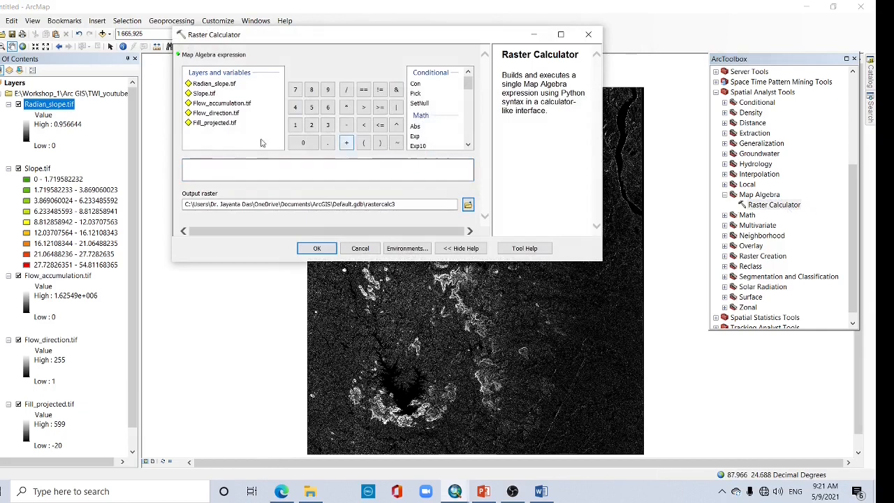
left_click(226, 165)
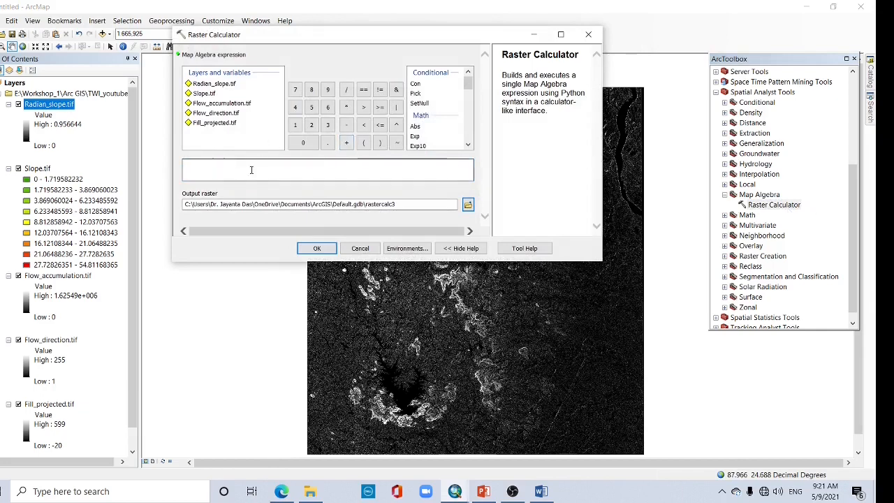
double_click(416, 84)
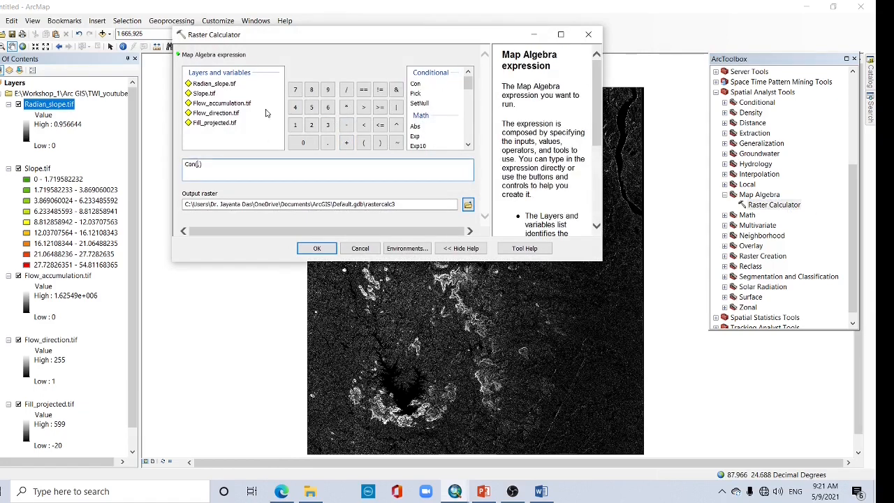
double_click(211, 84)
type(">0,")
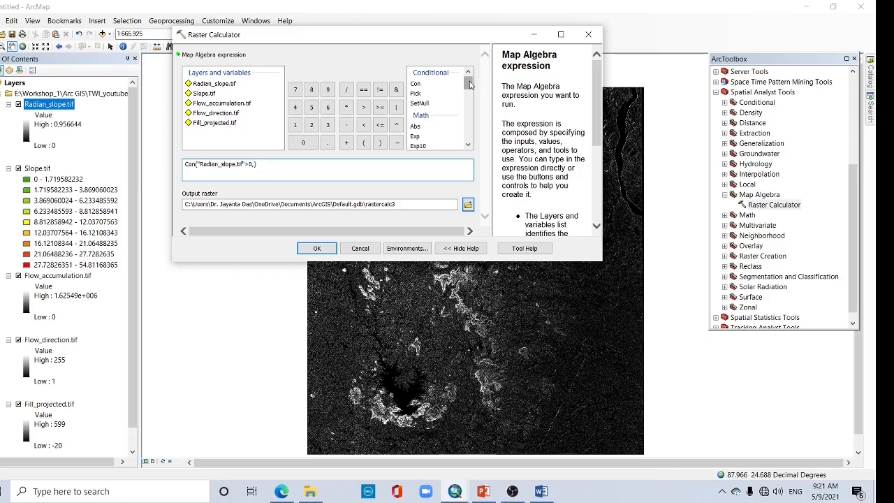
Step: Complete the Con expression with Tan("Radian_slope.tif") as the true value and 0.00565 as the false value
left_click_drag(469, 83, 468, 126)
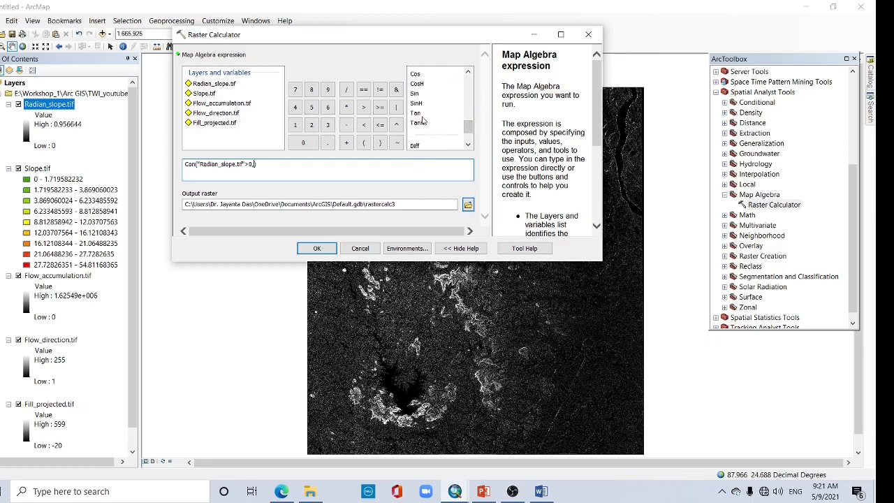
double_click(415, 113)
double_click(209, 84)
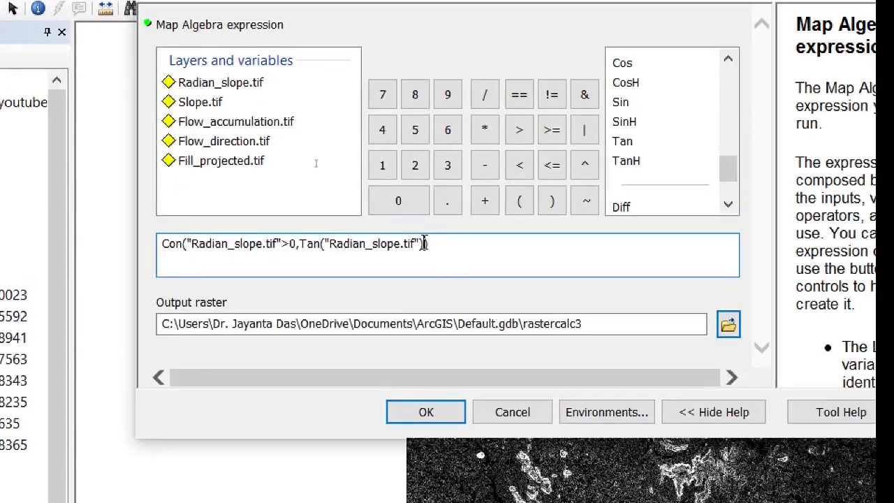
type(", 0.0056")
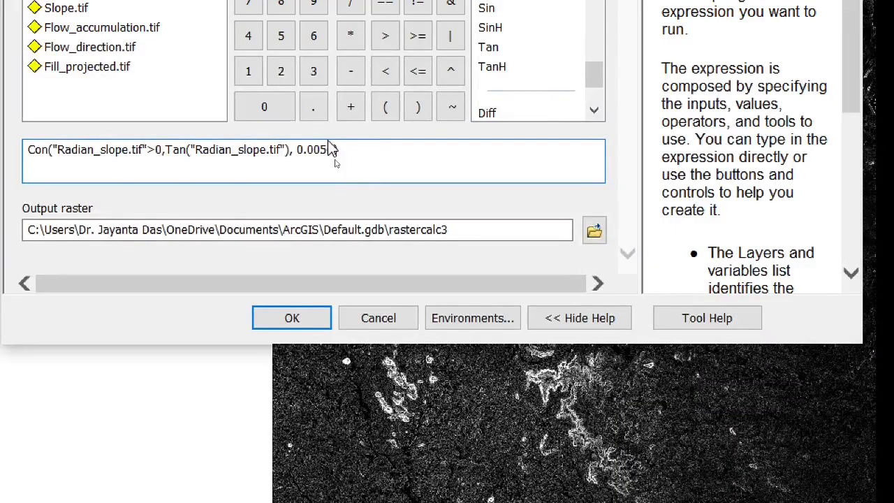
type("5")
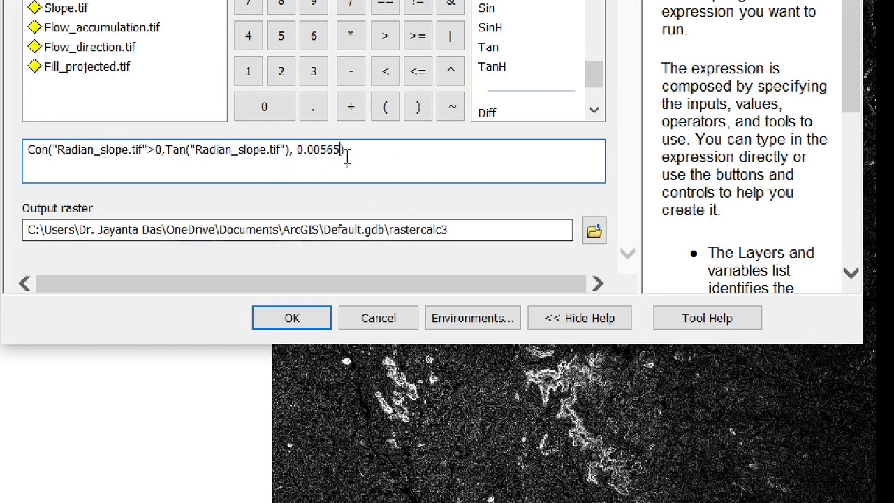
Step: Name the output raster Tanslope.tif in the TWI_youtube folder and run the calculation
left_click(594, 230)
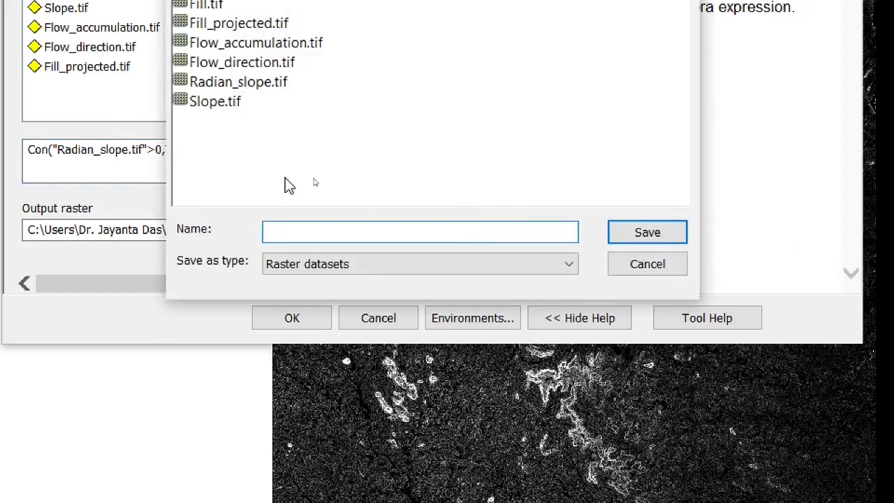
type("Tanslope.tif")
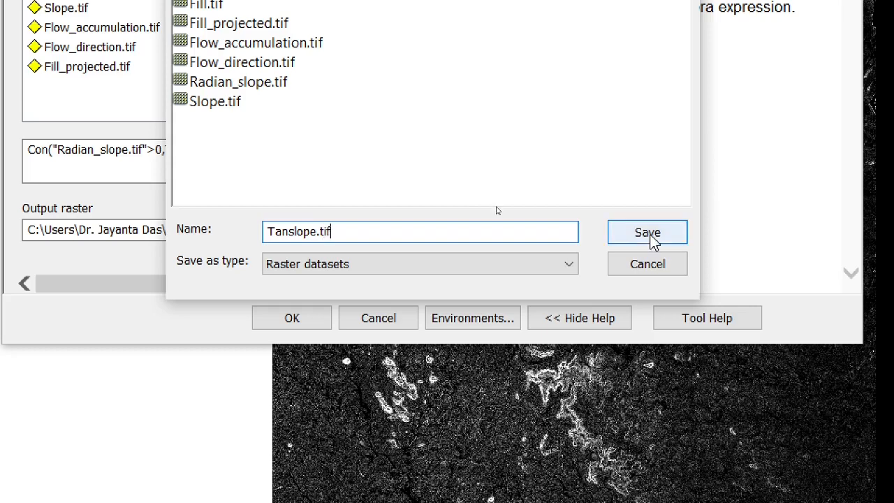
key("Return")
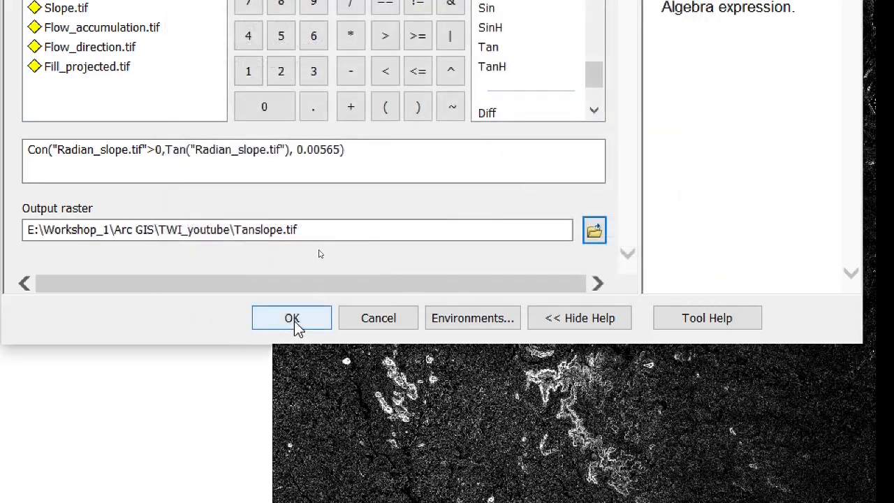
left_click(294, 324)
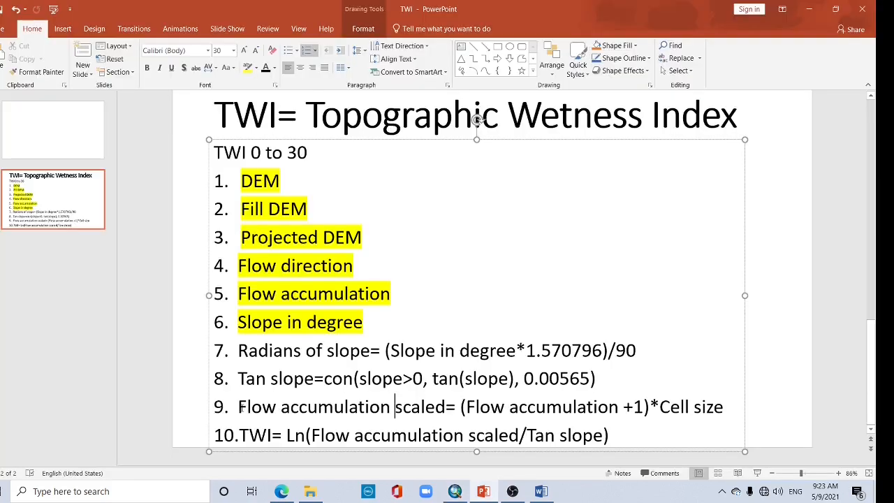
Step: Examine the Flow accumulation scaled formula on the PowerPoint slide, selecting the Flow accumulation text and the +1 term
left_click_drag(240, 408, 373, 415)
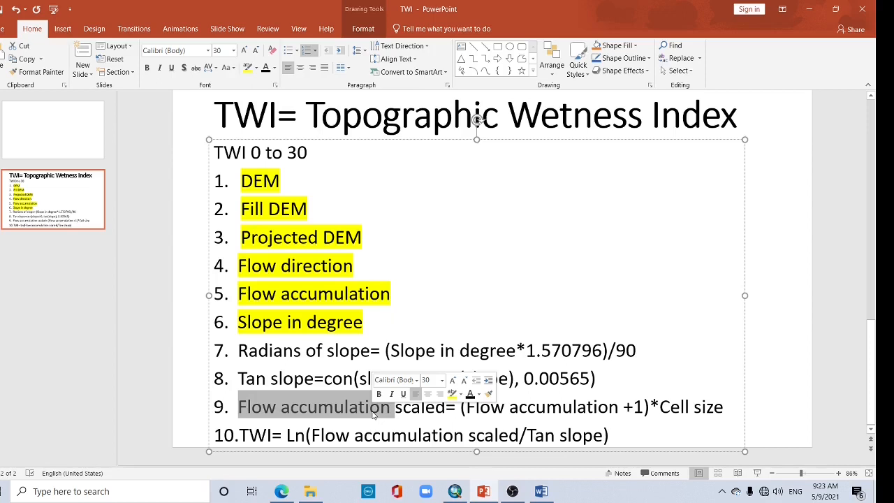
left_click(545, 435)
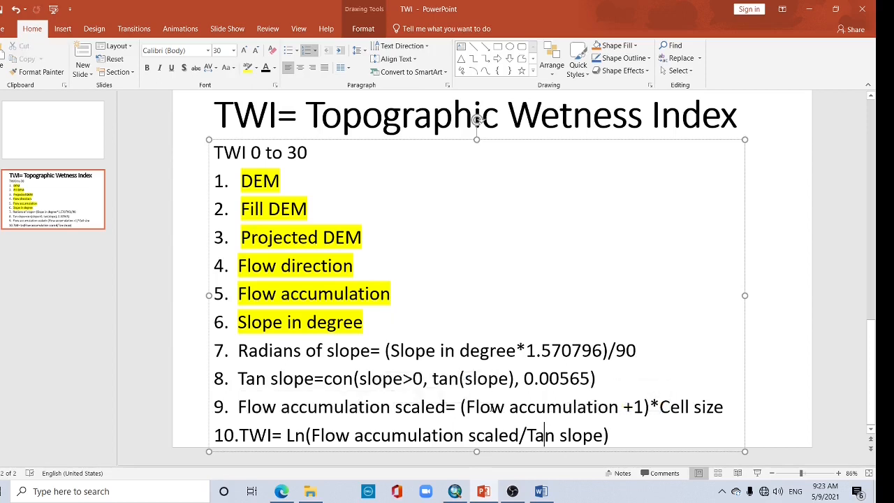
left_click_drag(624, 406, 643, 407)
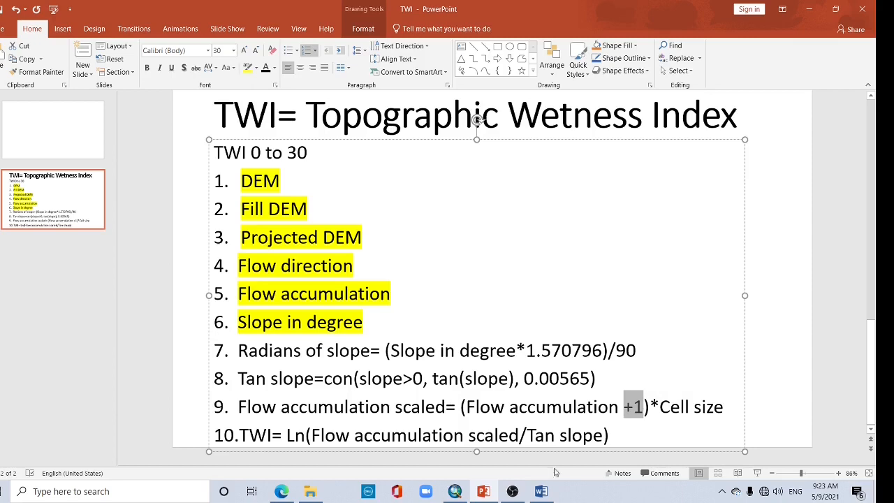
Step: Return to ArcMap, open the Raster Calculator and enter the partial expression ("Flow_accumulation.tif"+1)*
left_click(457, 492)
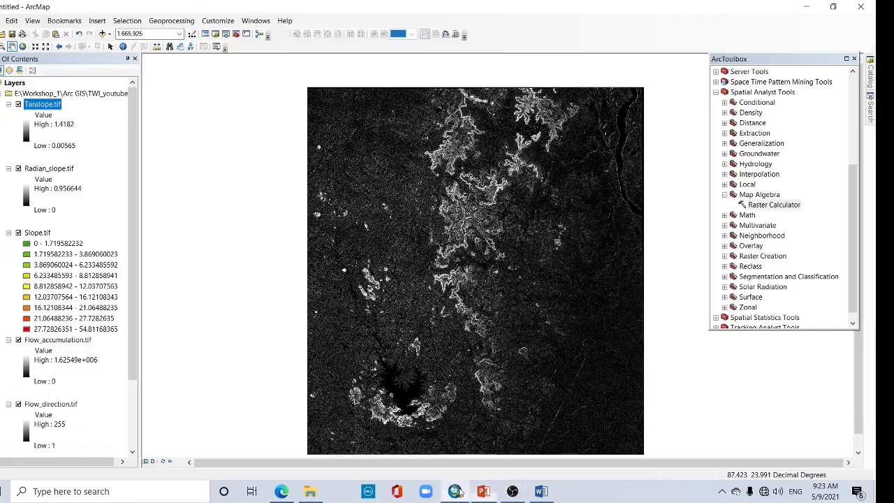
double_click(774, 204)
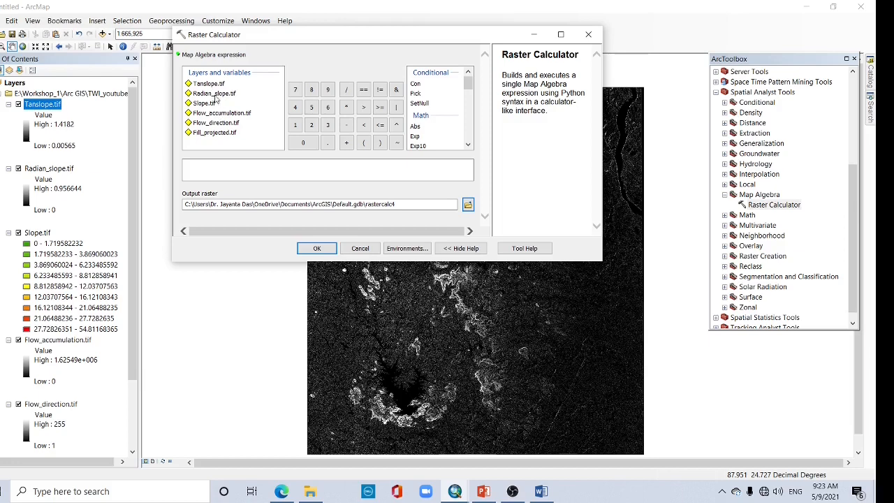
double_click(222, 114)
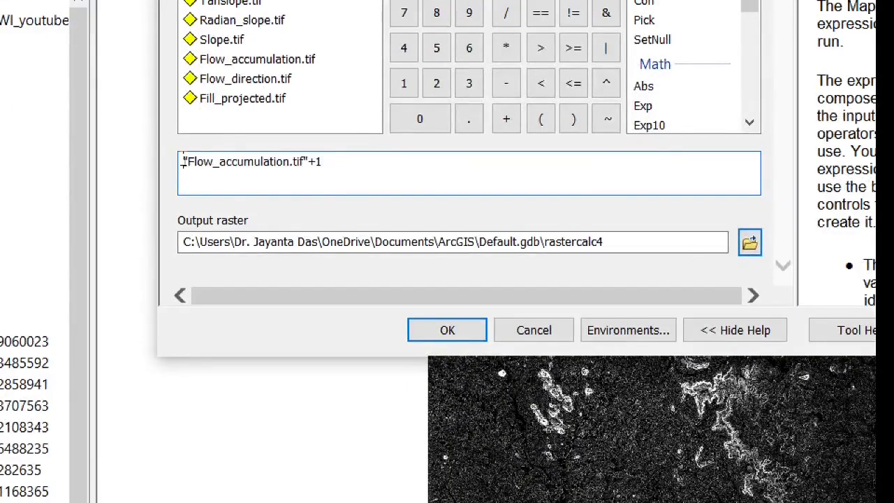
left_click(183, 161)
type("(")
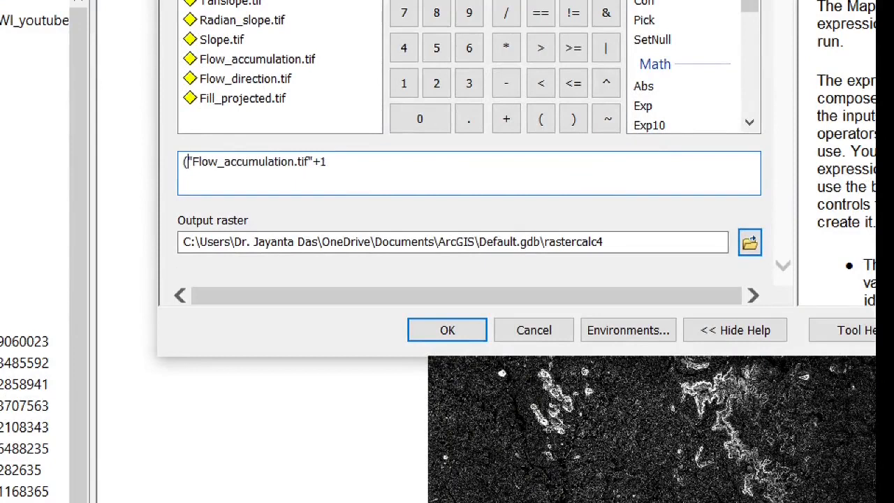
left_click(337, 166)
type(")*")
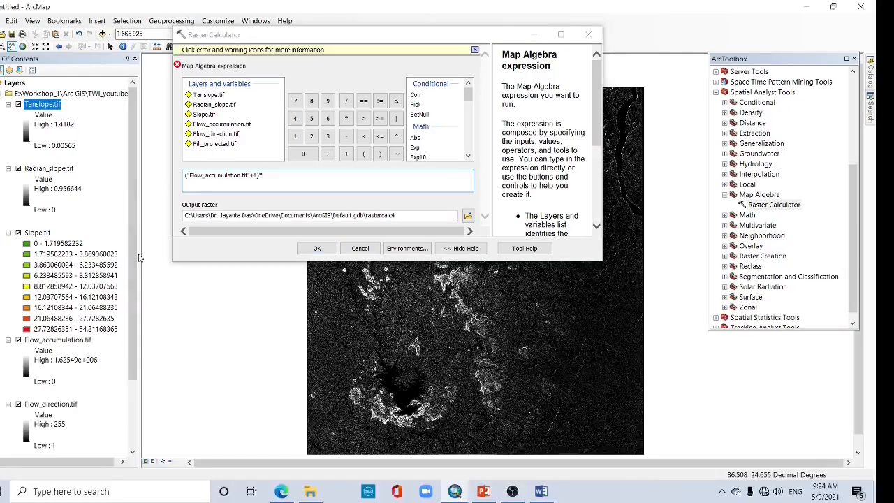
Step: Copy the X cell size from the source properties of the Flow_accumulation.tif layer and append it to the expression as the multiplier 29.52795877
scroll(130, 304, "down", 1)
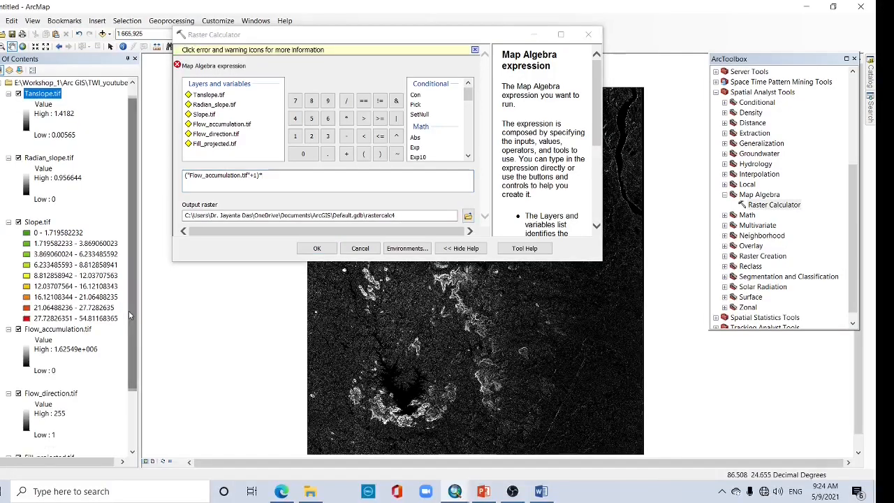
right_click(77, 329)
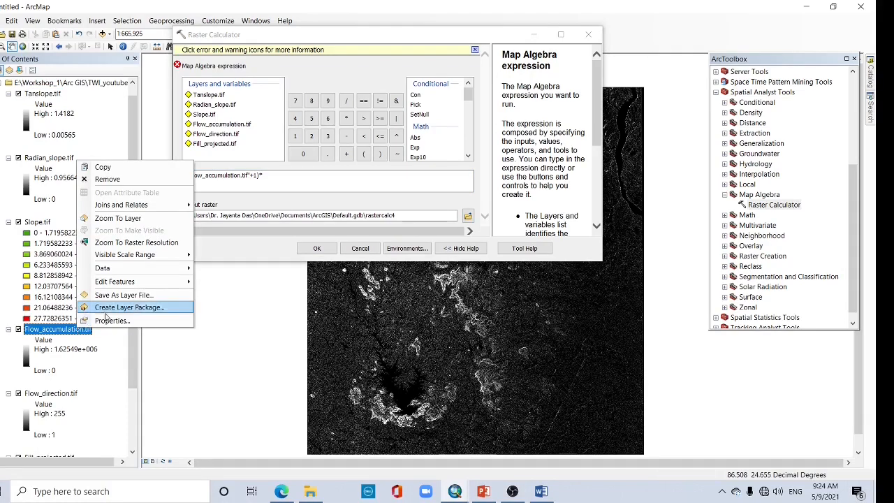
left_click(105, 319)
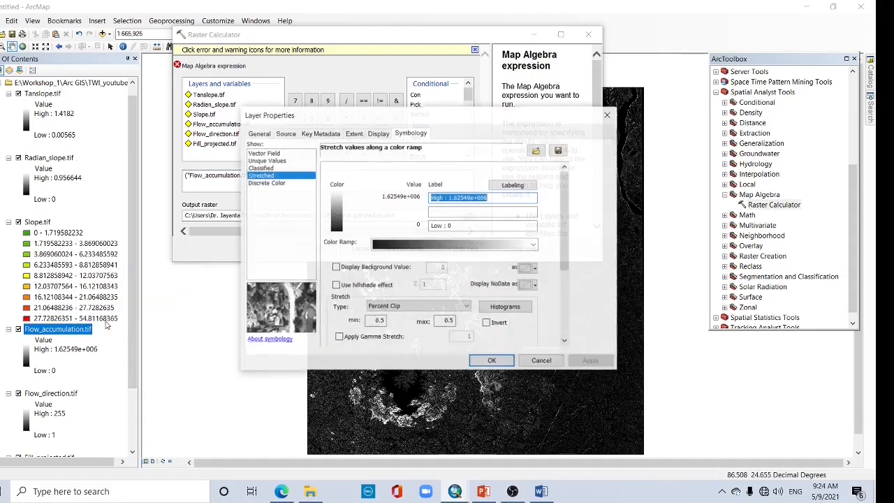
left_click(286, 133)
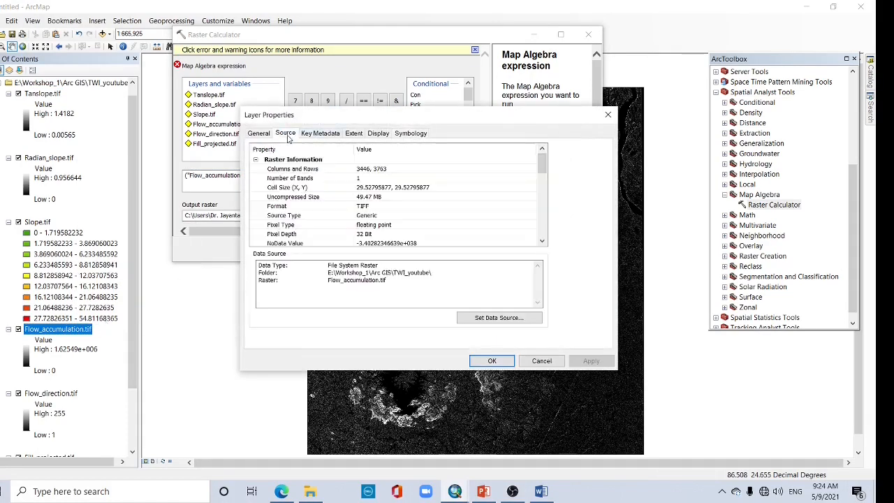
left_click(358, 189)
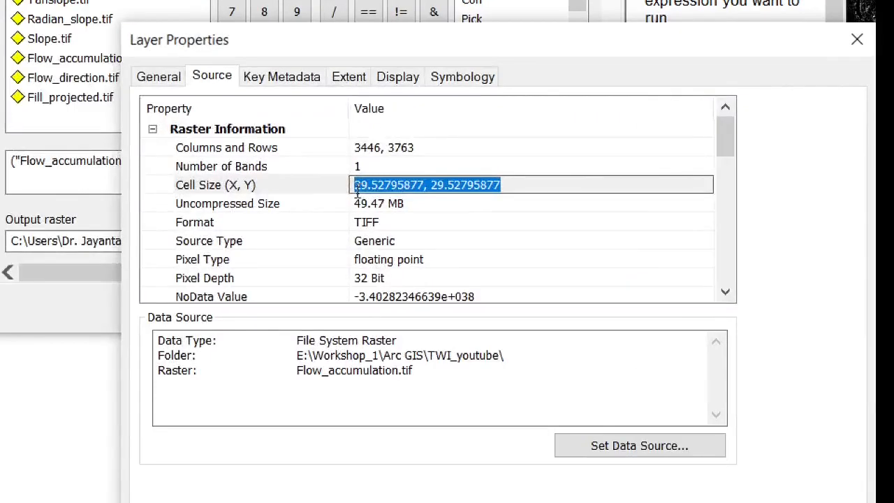
left_click(358, 189)
left_click_drag(356, 189, 425, 186)
key("ctrl+c")
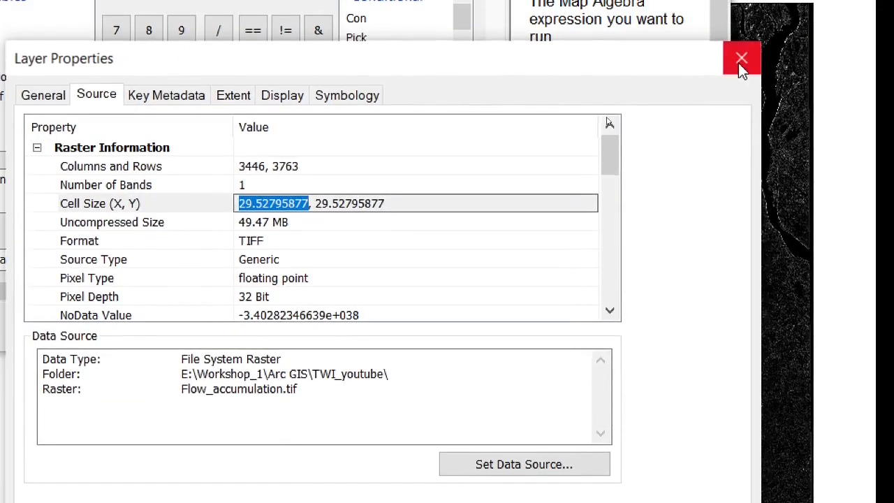
left_click(856, 39)
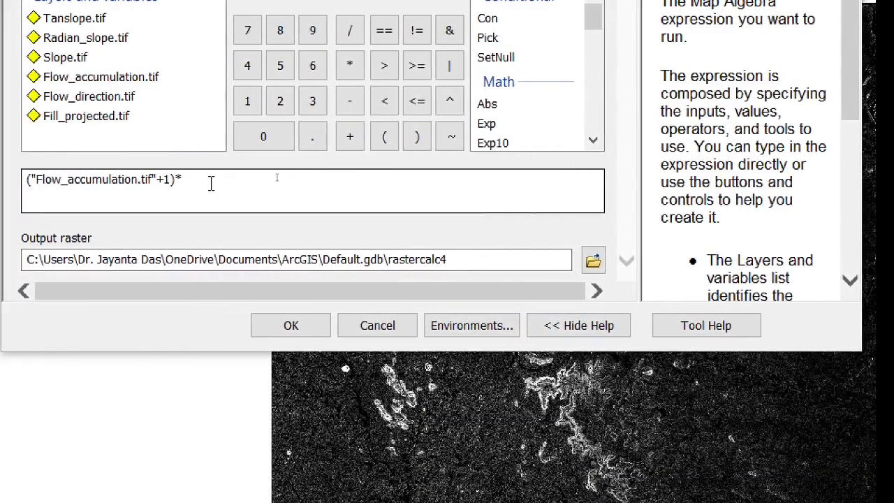
left_click(211, 182)
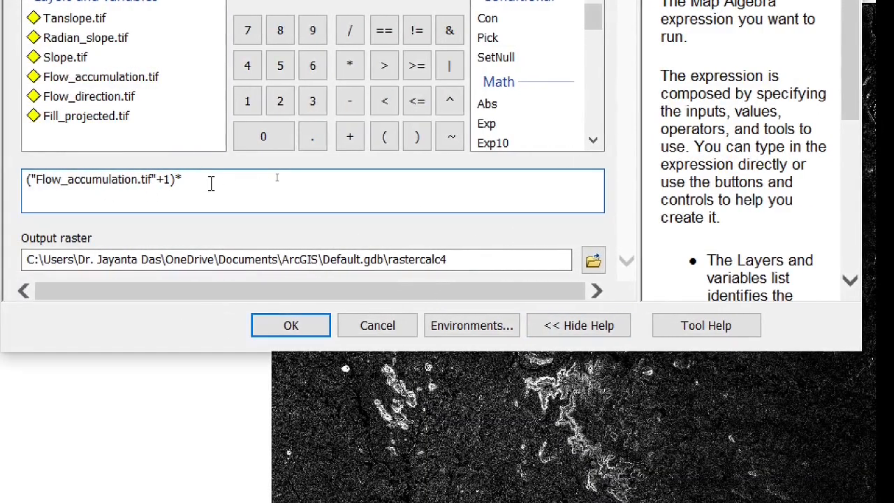
key("ctrl+v")
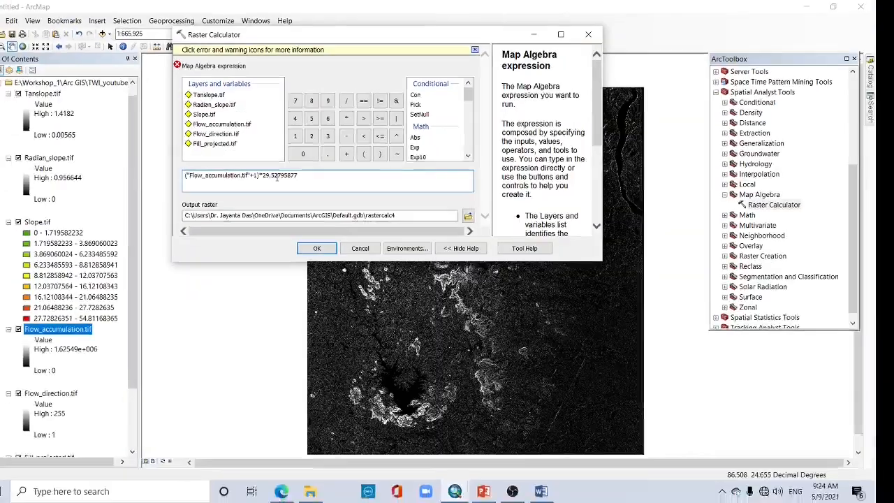
Step: Name the output raster Upslope_a.tif in the TWI_youtube folder and run the calculation
left_click(399, 215)
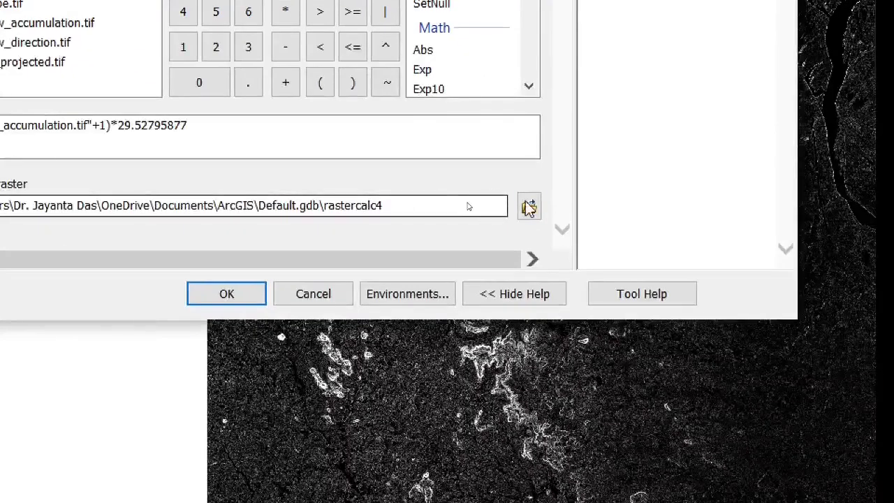
left_click(468, 204)
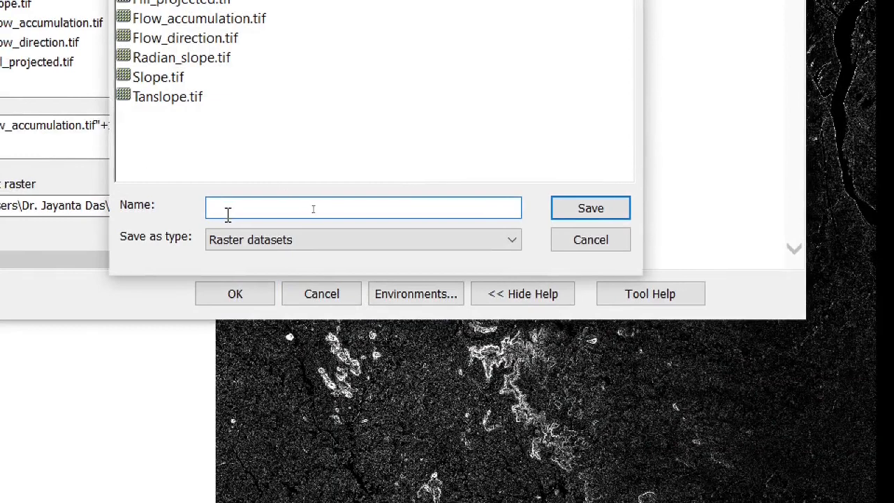
type("Upslo")
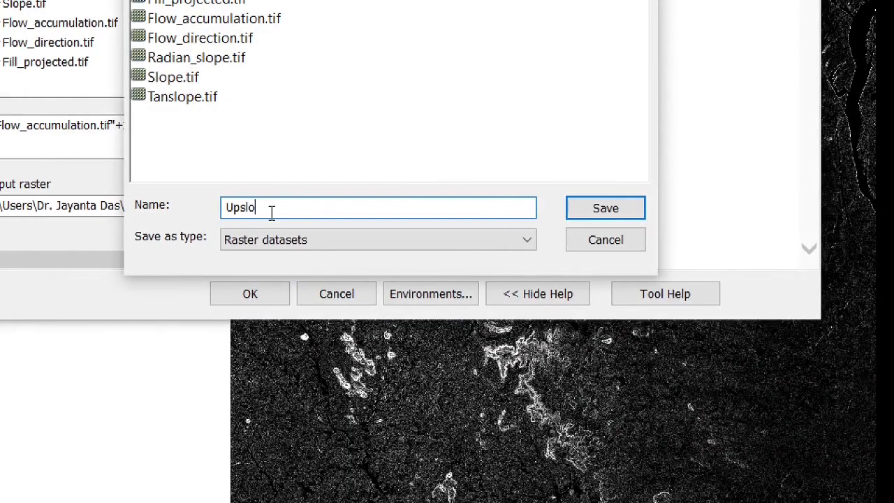
type("pe_a")
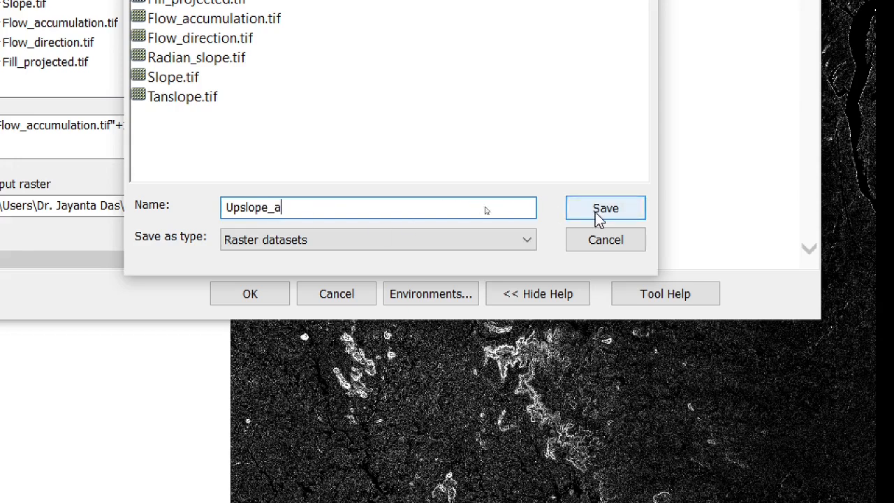
type(".tif")
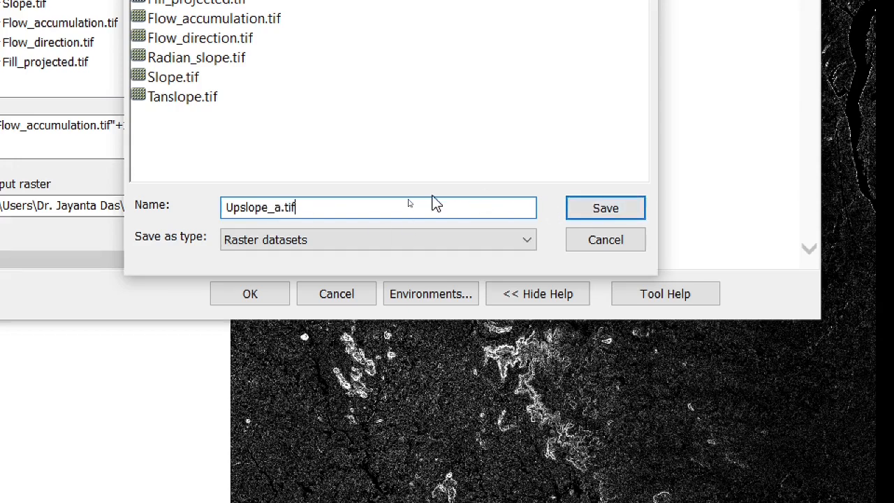
left_click(602, 212)
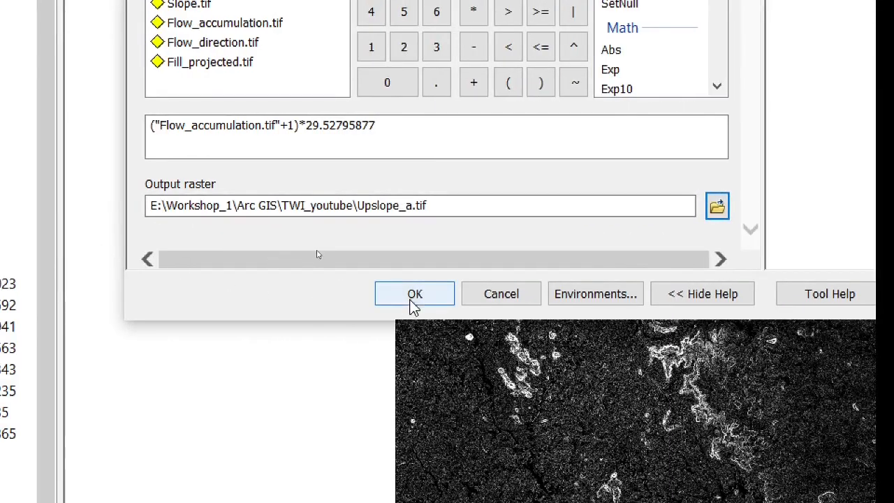
left_click(415, 294)
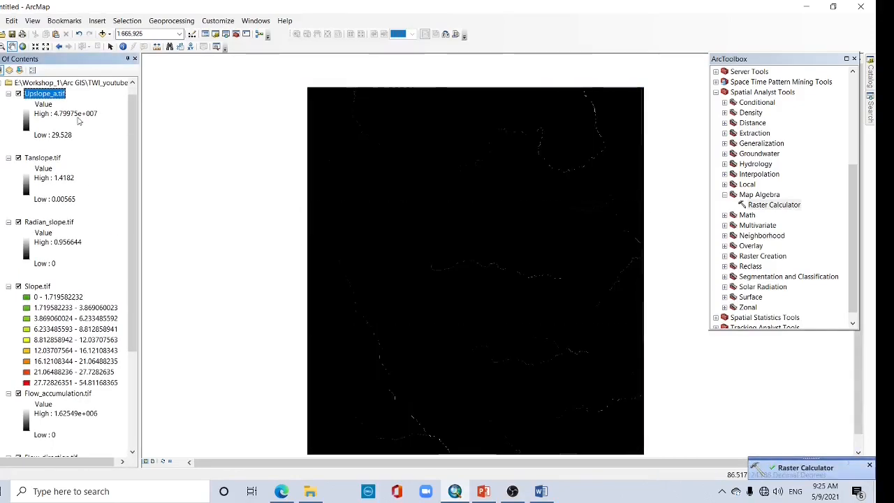
Step: Start a new Raster Calculator run and build the expression Ln("Upslope_a.tif"/"Tanslope.tif")
double_click(768, 205)
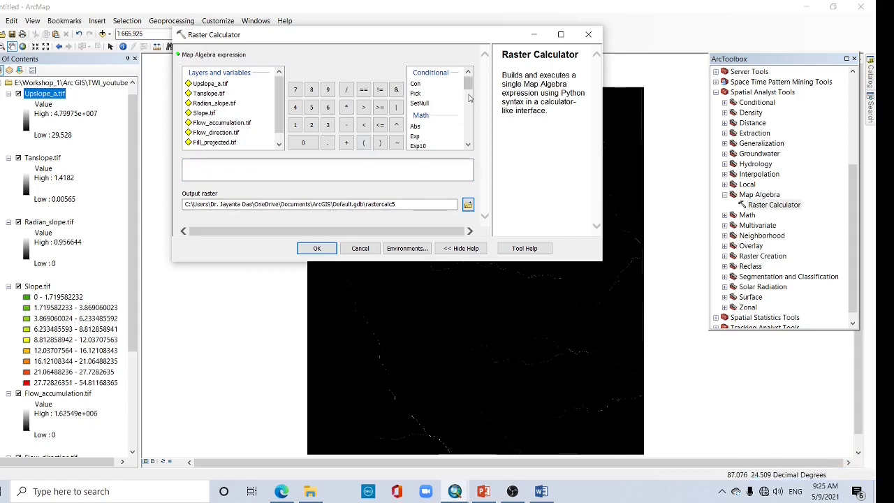
left_click_drag(467, 83, 467, 99)
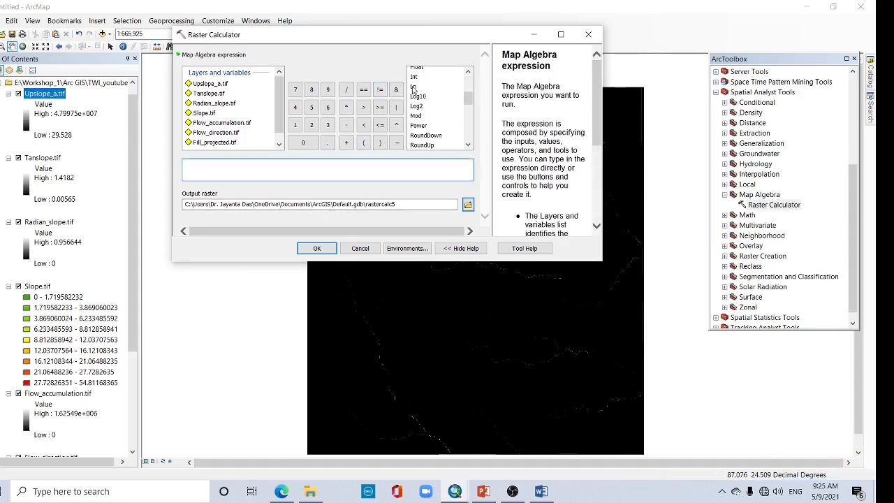
double_click(414, 89)
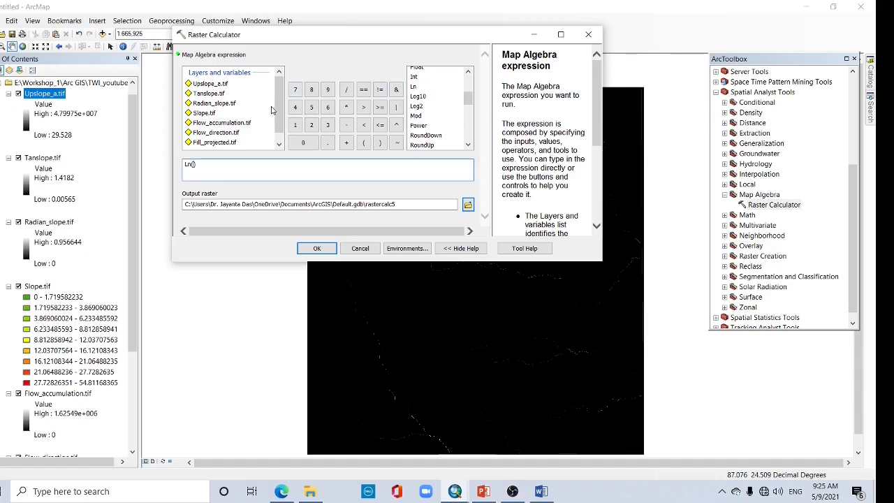
left_click(213, 85)
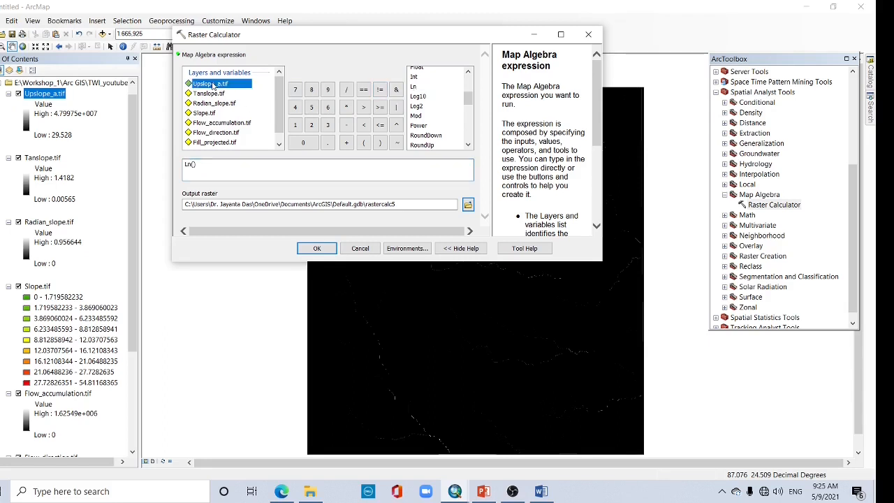
double_click(214, 84)
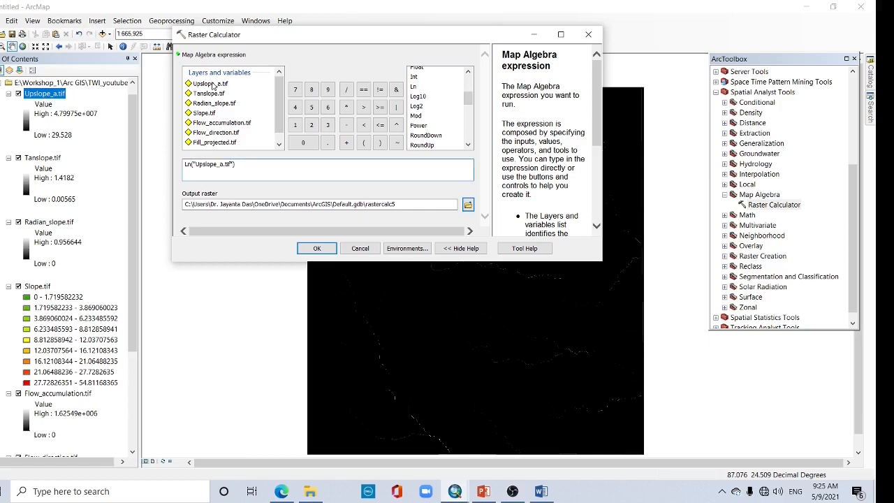
double_click(213, 93)
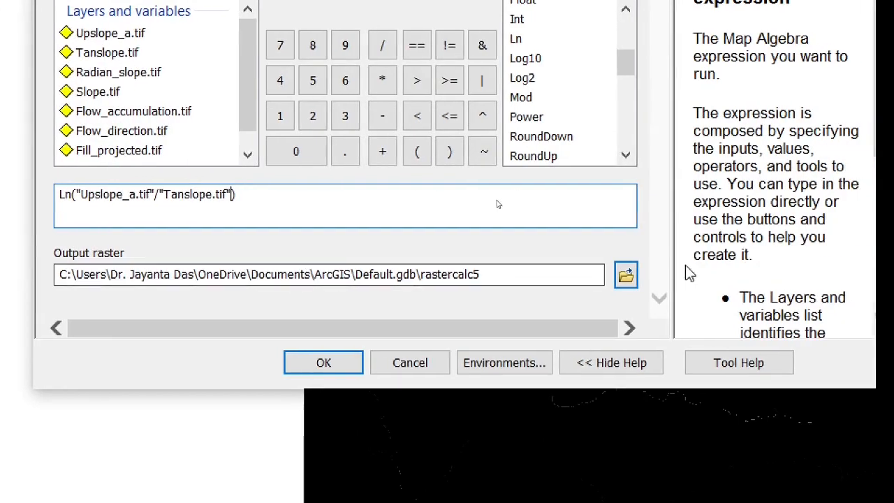
Step: Save the output raster as TWI.tif in the TWI_youtube folder and run the calculation
left_click(625, 276)
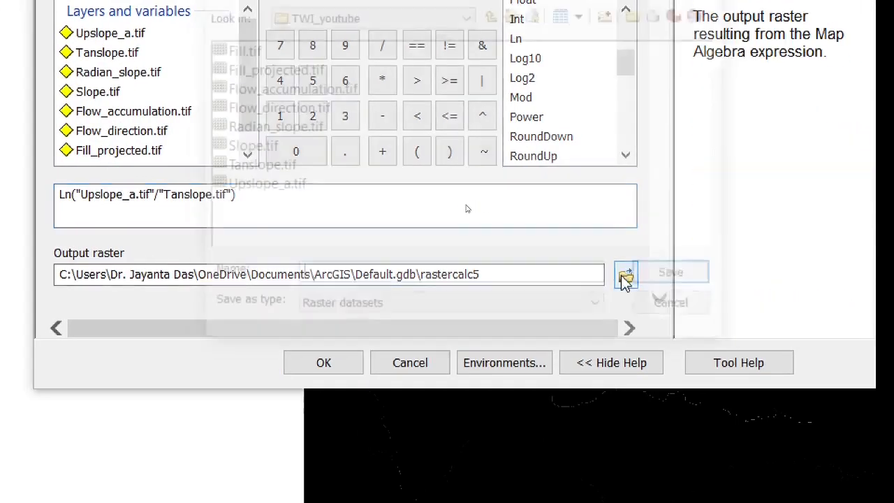
type("TWI.tif")
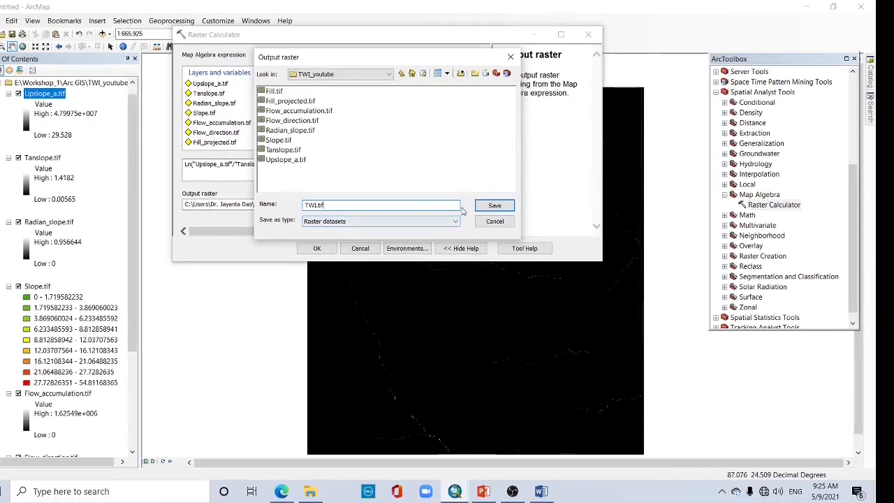
left_click(493, 205)
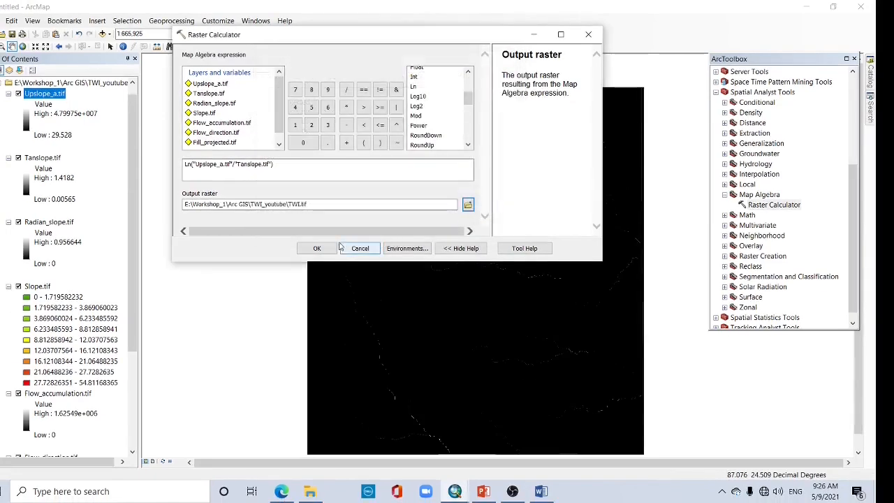
left_click(318, 250)
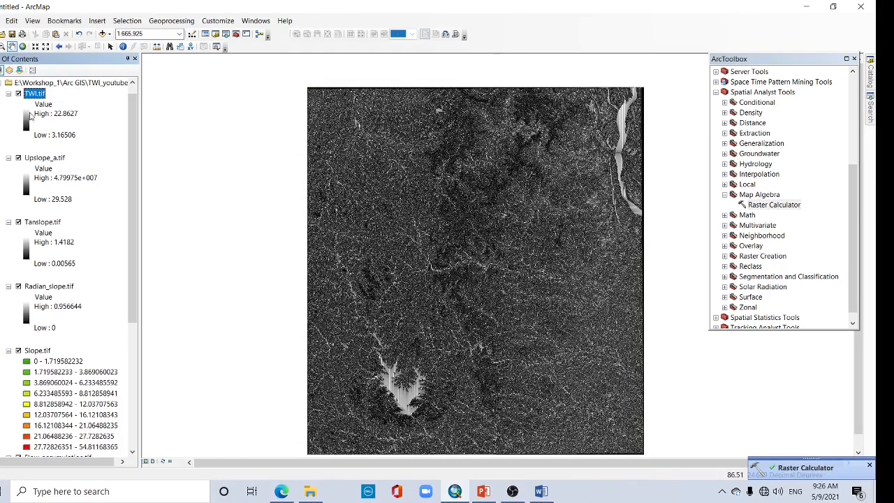
Step: Collapse the legends of all layers below TWI.tif in the table of contents
left_click(9, 159, "ctrl")
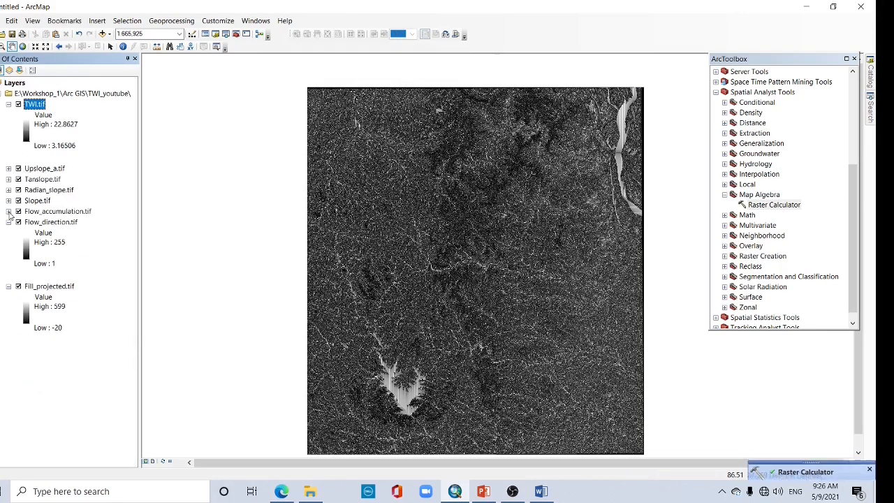
left_click(8, 222)
left_click(8, 233)
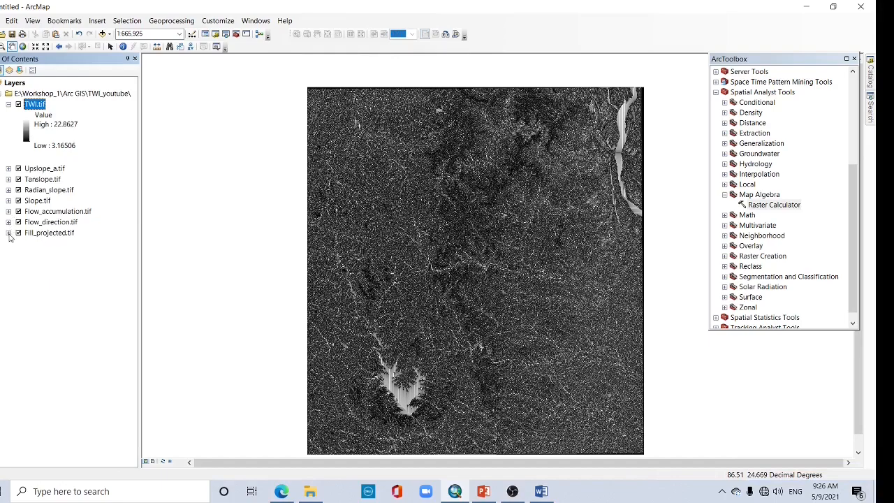
Step: Hide every layer except TWI.tif, from Fill_projected.tif up to Upslope_a.tif
left_click(18, 232)
left_click(19, 222)
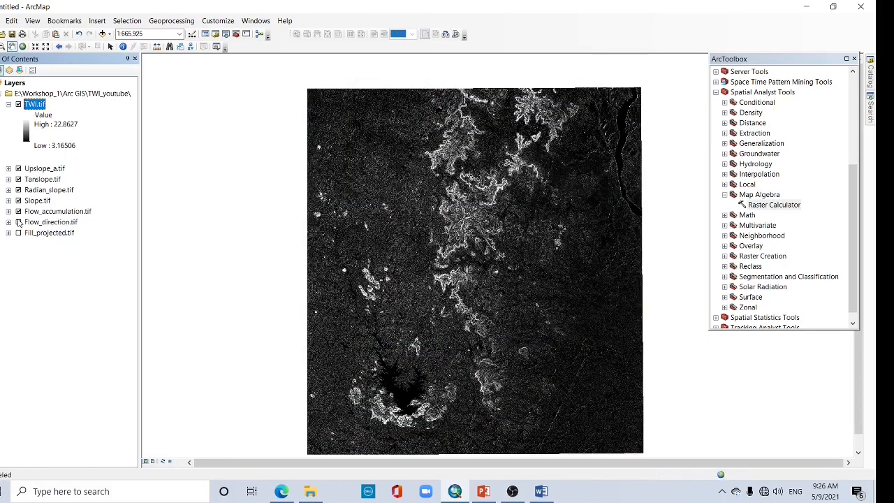
left_click(18, 211)
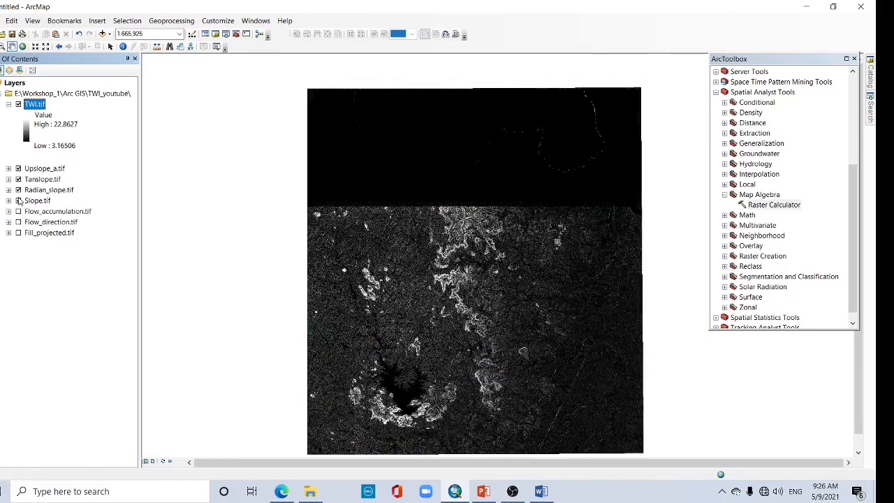
left_click(18, 201)
left_click(18, 190)
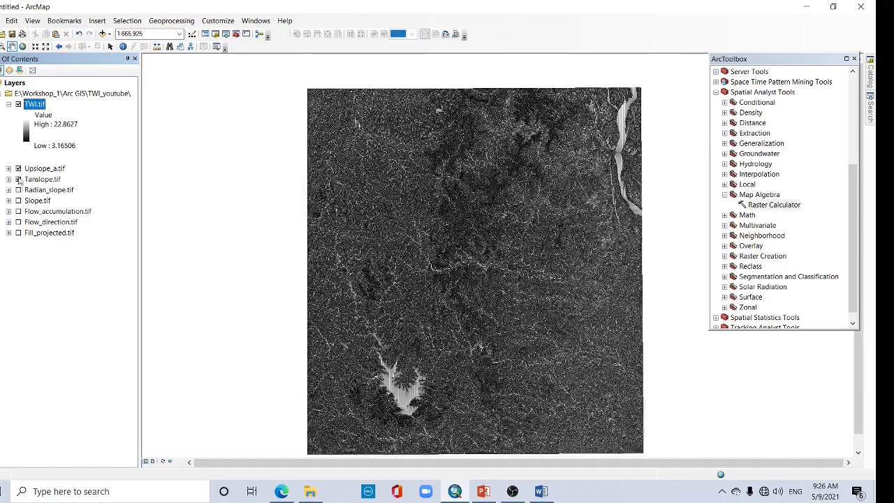
left_click(18, 179)
left_click(19, 169)
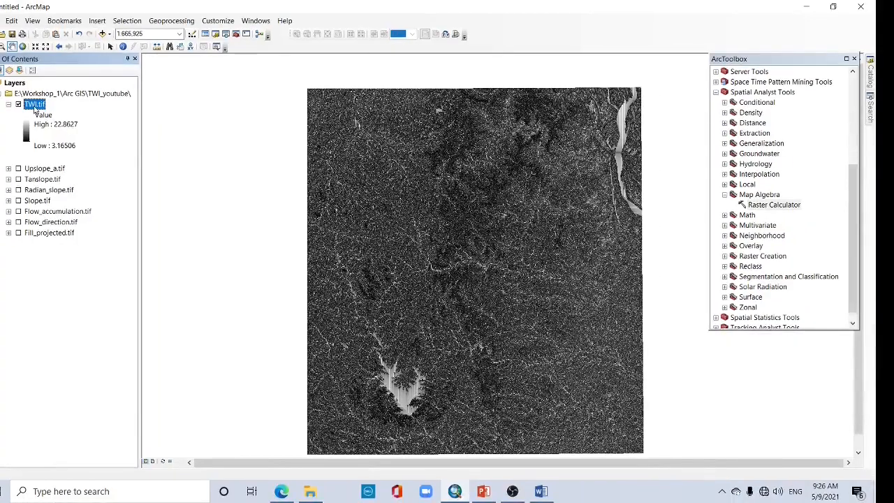
Step: Open the symbology settings of the TWI.tif layer and switch its display from Stretched to Classified
right_click(35, 107)
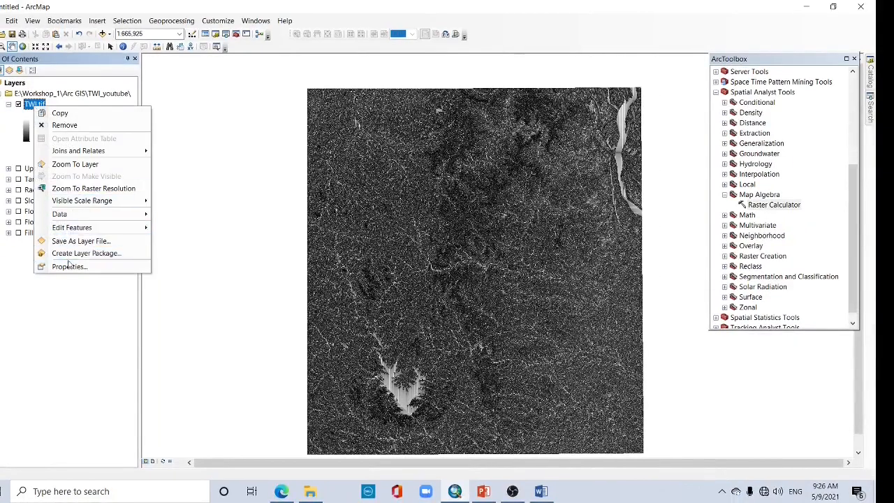
left_click(69, 266)
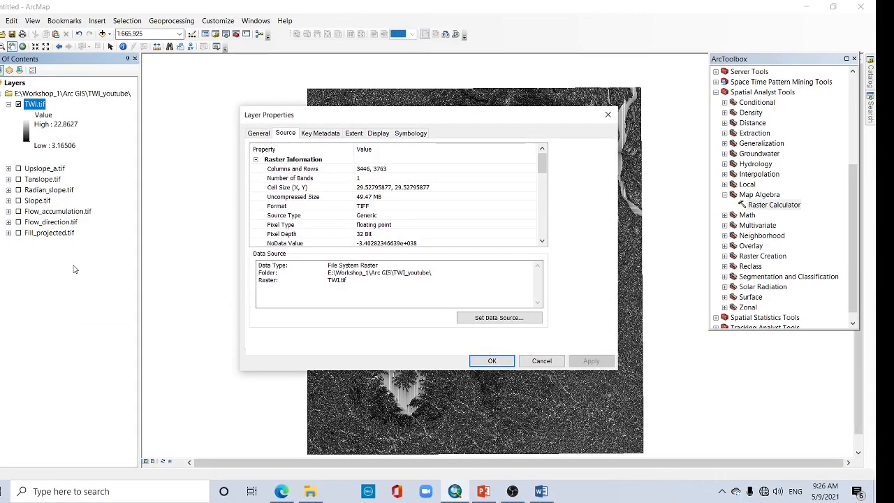
left_click(410, 138)
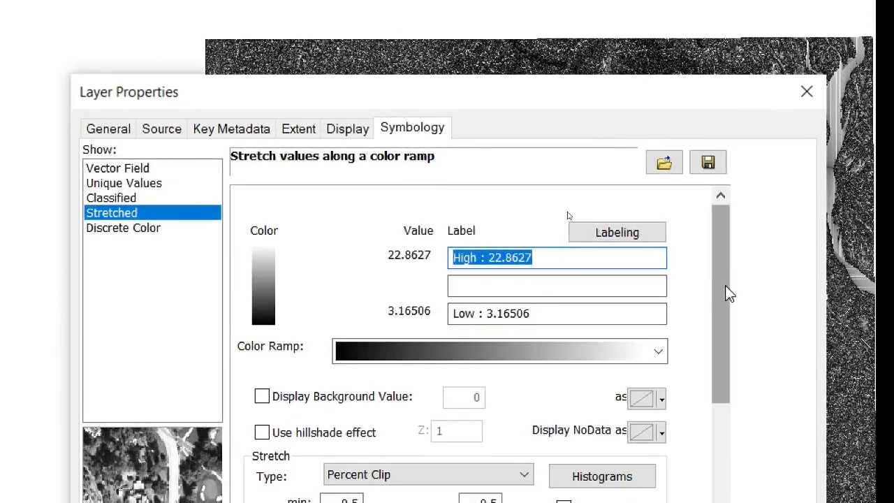
left_click_drag(726, 293, 727, 322)
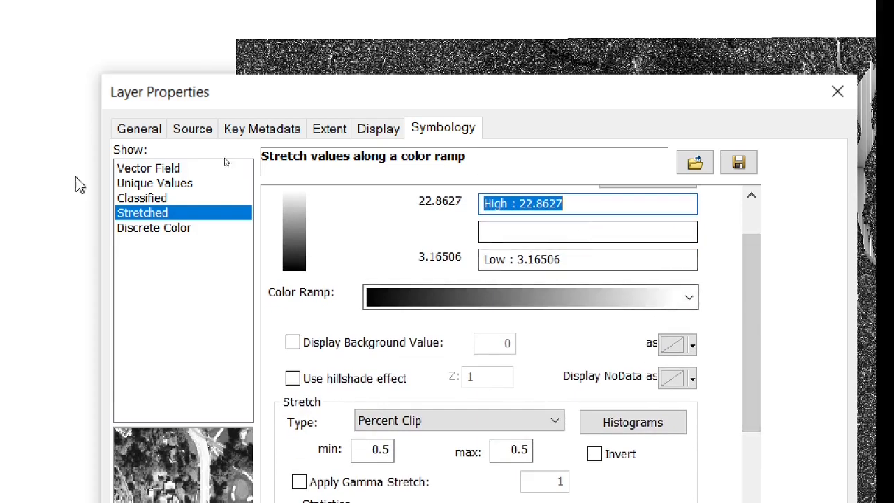
left_click(146, 198)
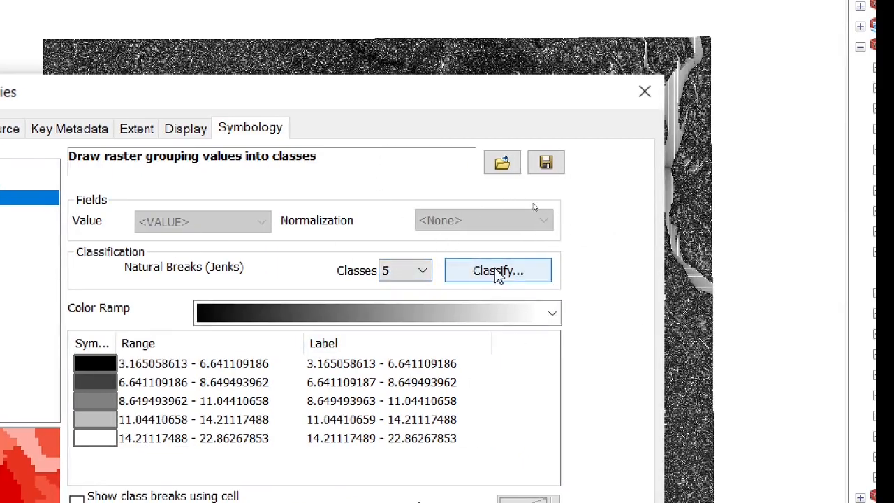
Step: Apply a light-to-dark blue color ramp to the TWI.tif classes and close the layer properties
left_click(454, 318)
scroll(447, 167, "down", 3)
left_click(697, 70)
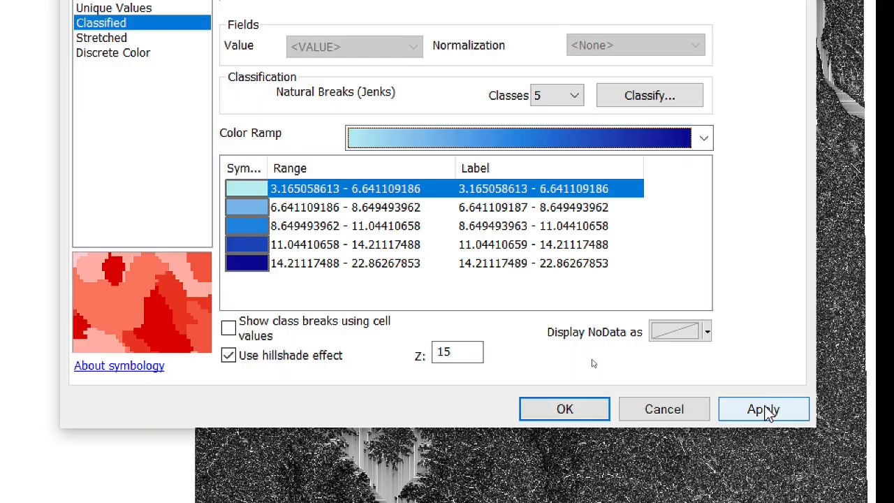
left_click(766, 409)
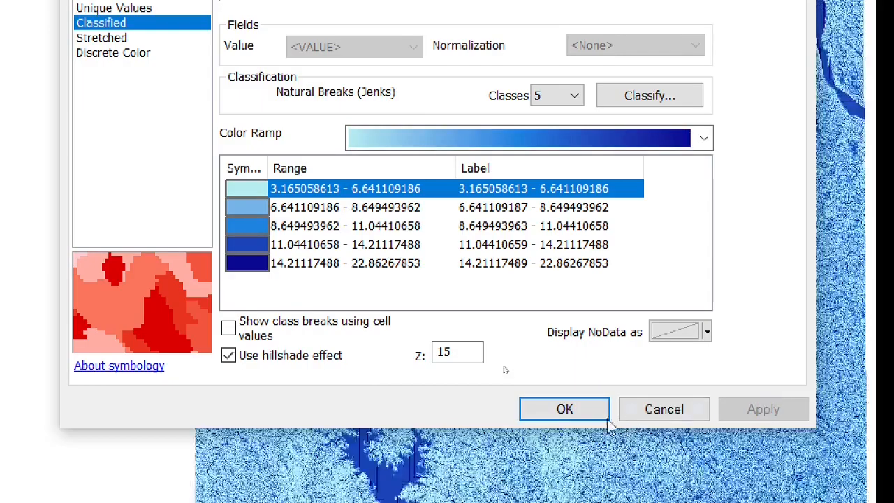
left_click(564, 417)
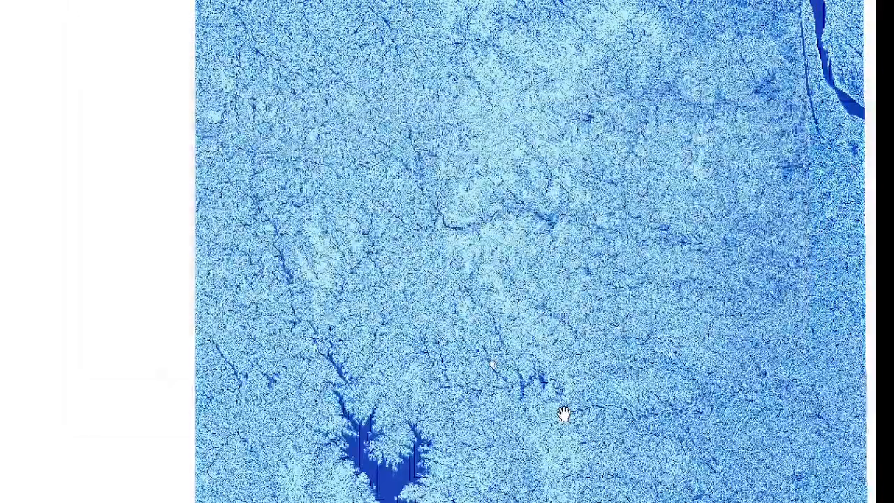